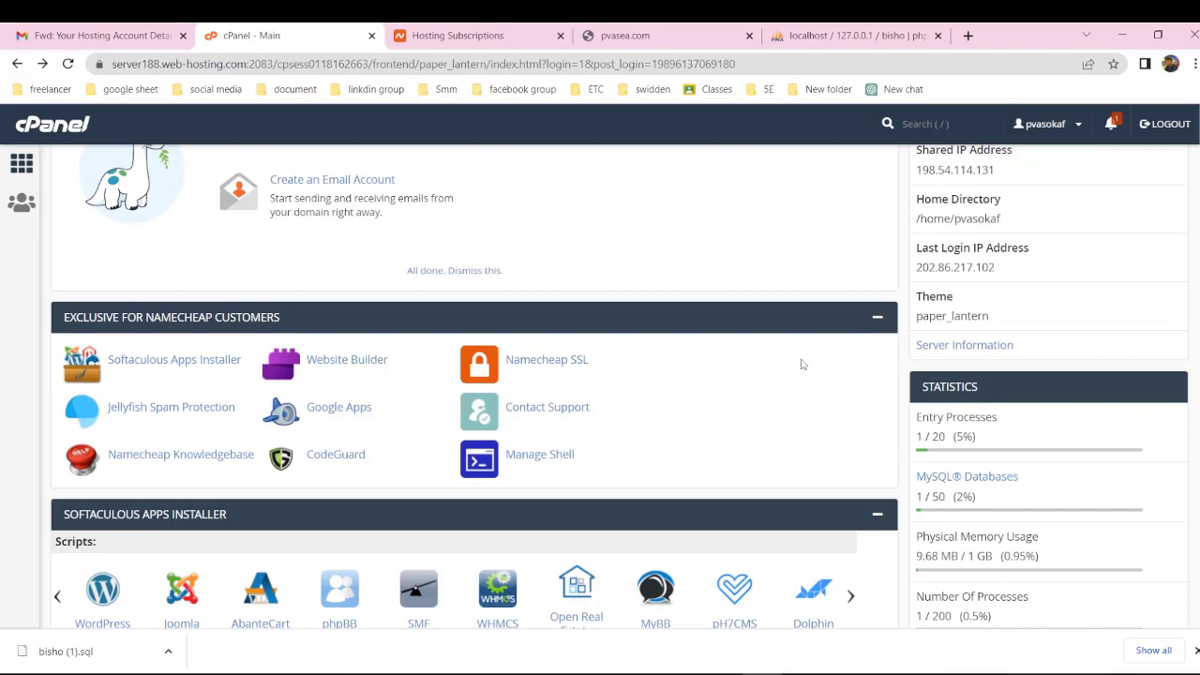
Open the hosting account's File Manager and go into the public_html folder
{"action": "scroll", "coordinate": [395, 386], "scroll_direction": "up", "scroll_amount": 2}
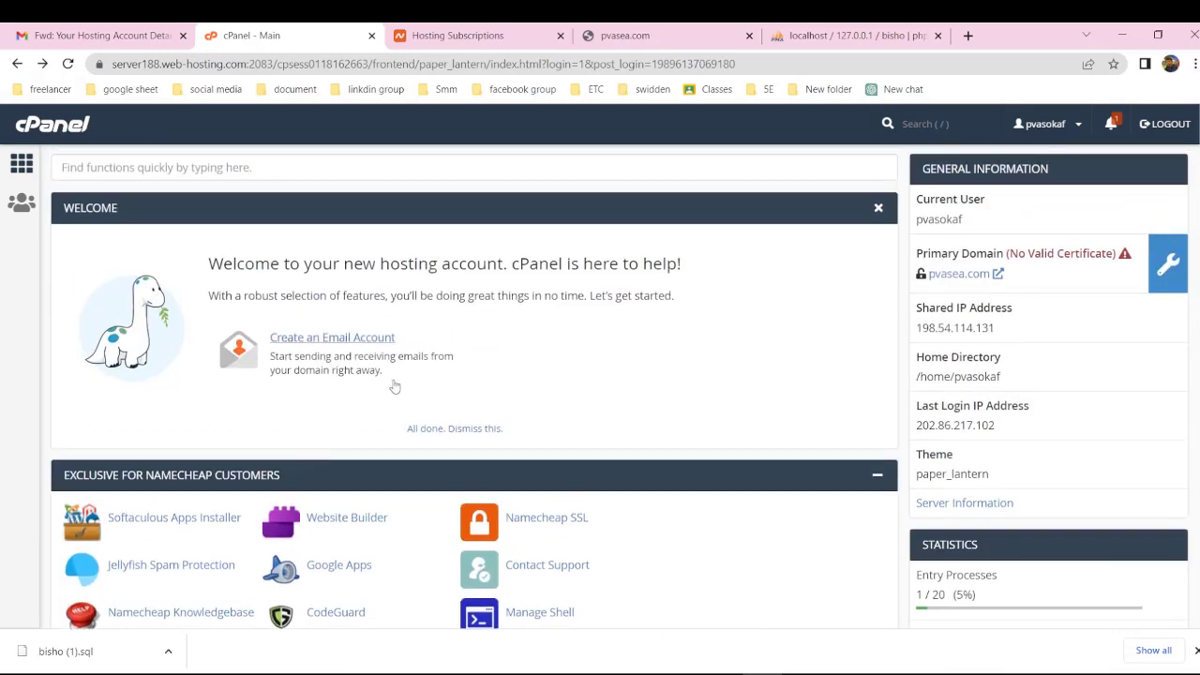
{"action": "scroll", "coordinate": [395, 387], "scroll_direction": "down", "scroll_amount": 7}
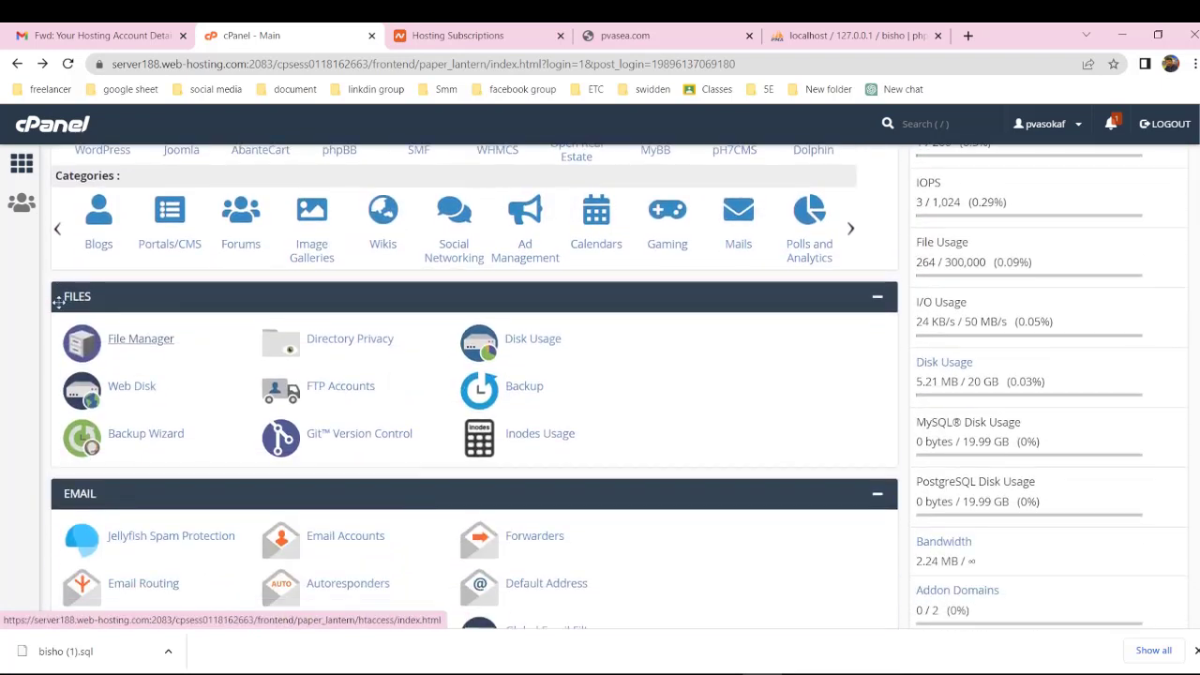
{"action": "left_click", "coordinate": [137, 341]}
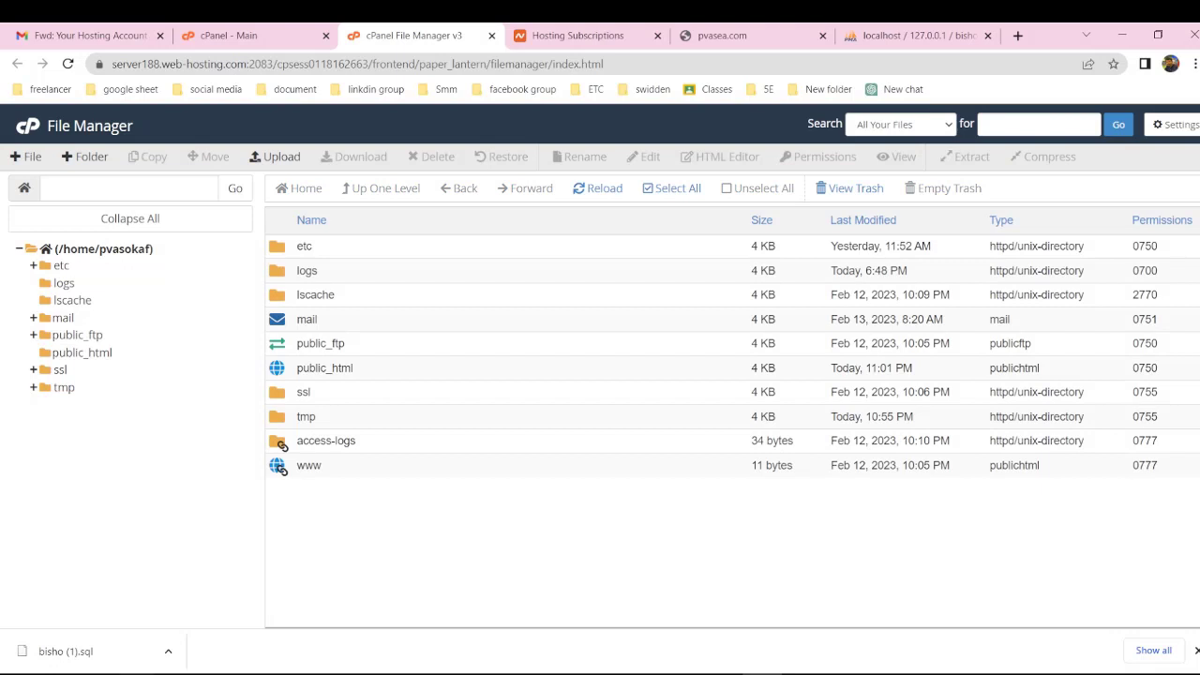
{"action": "double_click", "coordinate": [385, 373]}
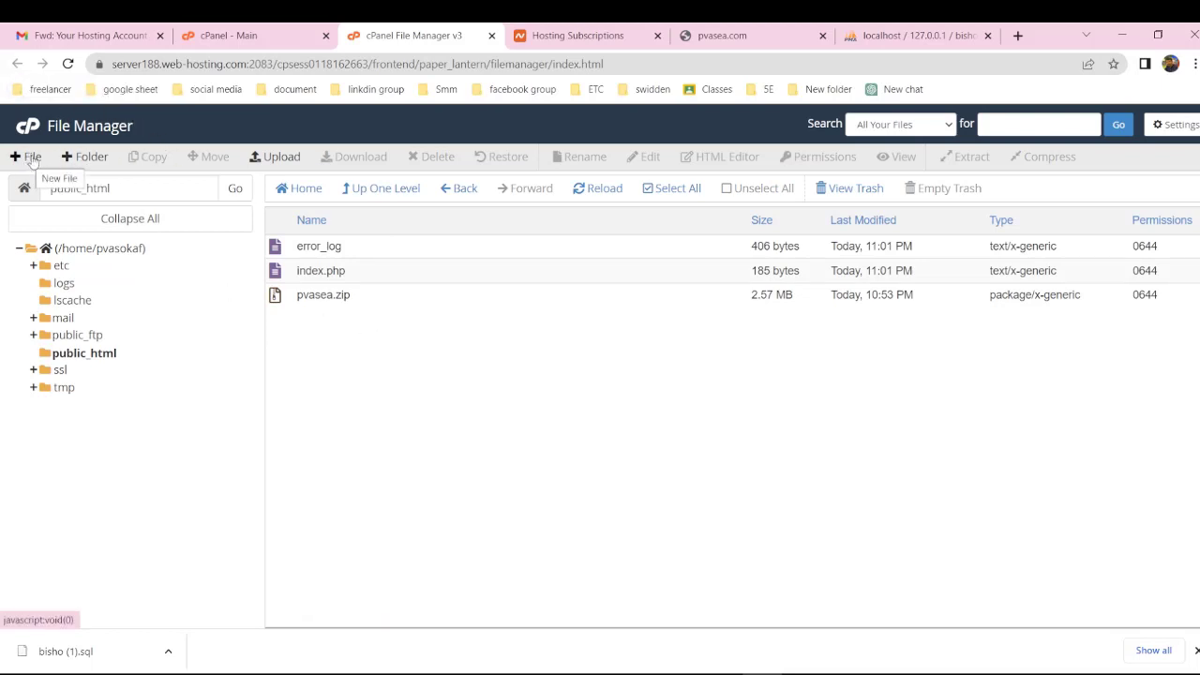
Go into the www folder and select pvasea.zip, index.php and error_log together
{"action": "left_click", "coordinate": [345, 192]}
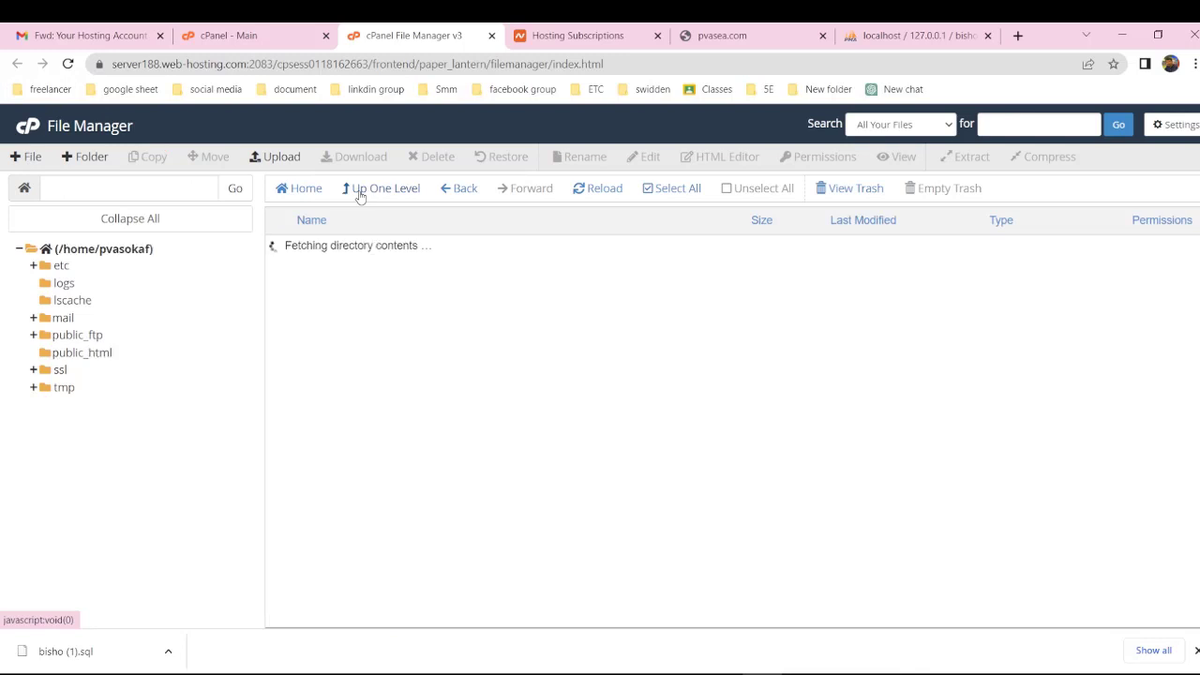
{"action": "double_click", "coordinate": [341, 473]}
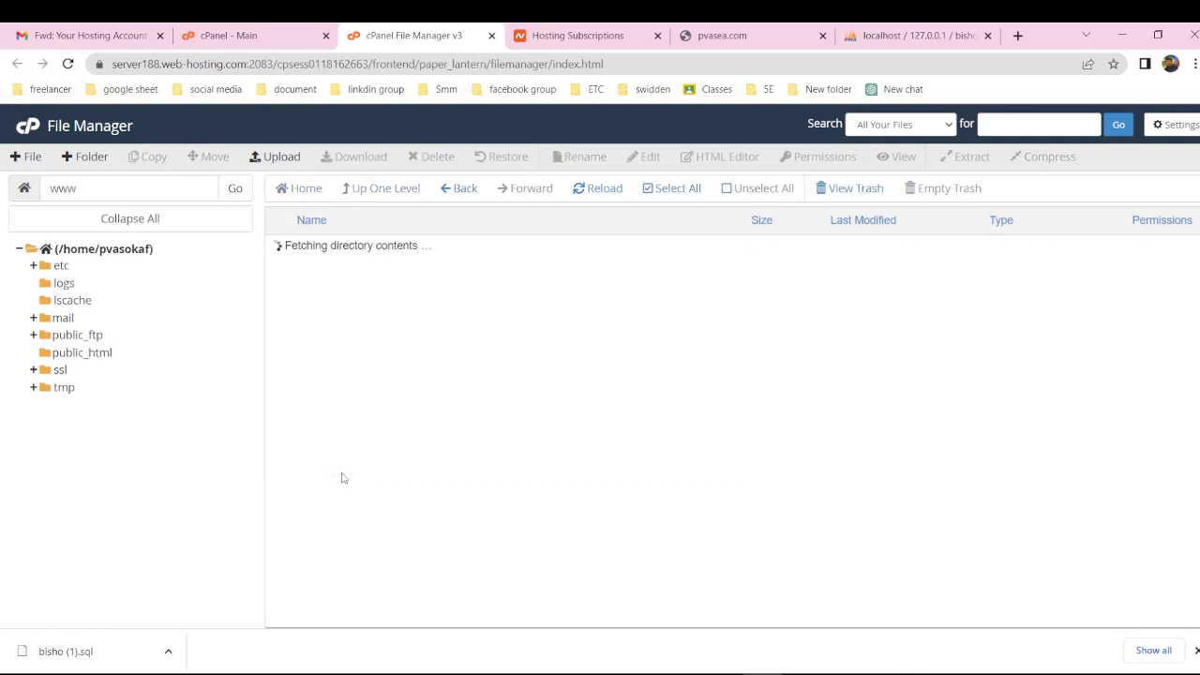
{"action": "left_click", "coordinate": [375, 302]}
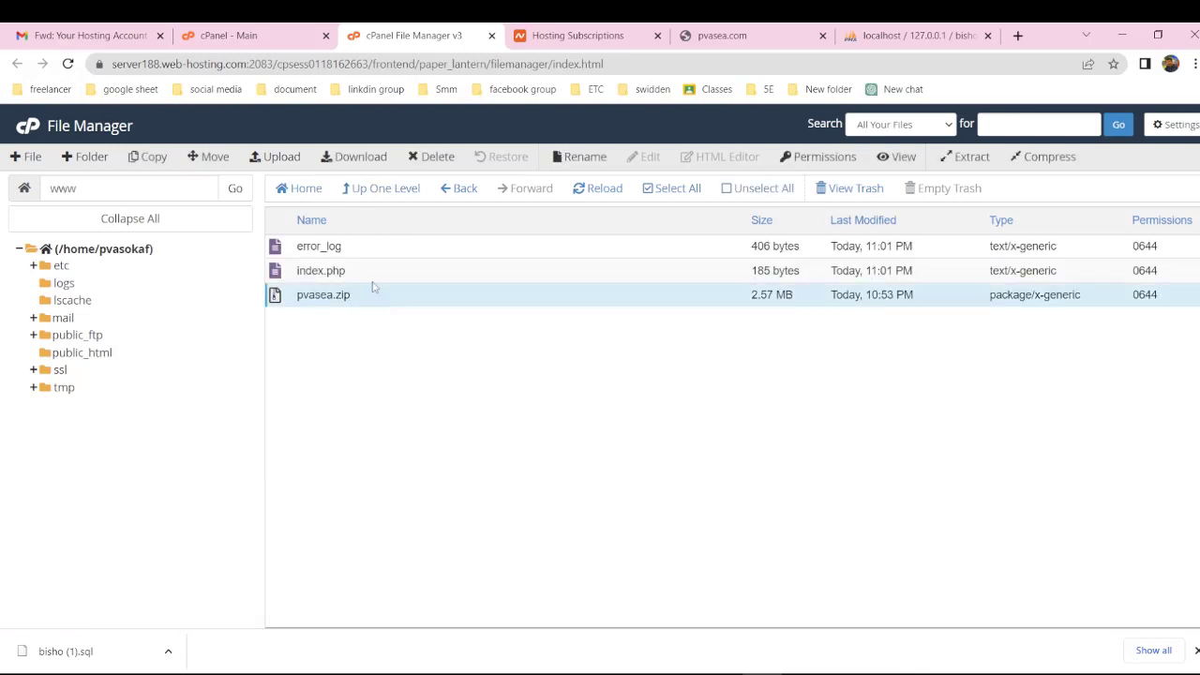
{"action": "left_click", "coordinate": [372, 272], "text": "ctrl"}
{"action": "left_click", "coordinate": [372, 255], "text": "ctrl"}
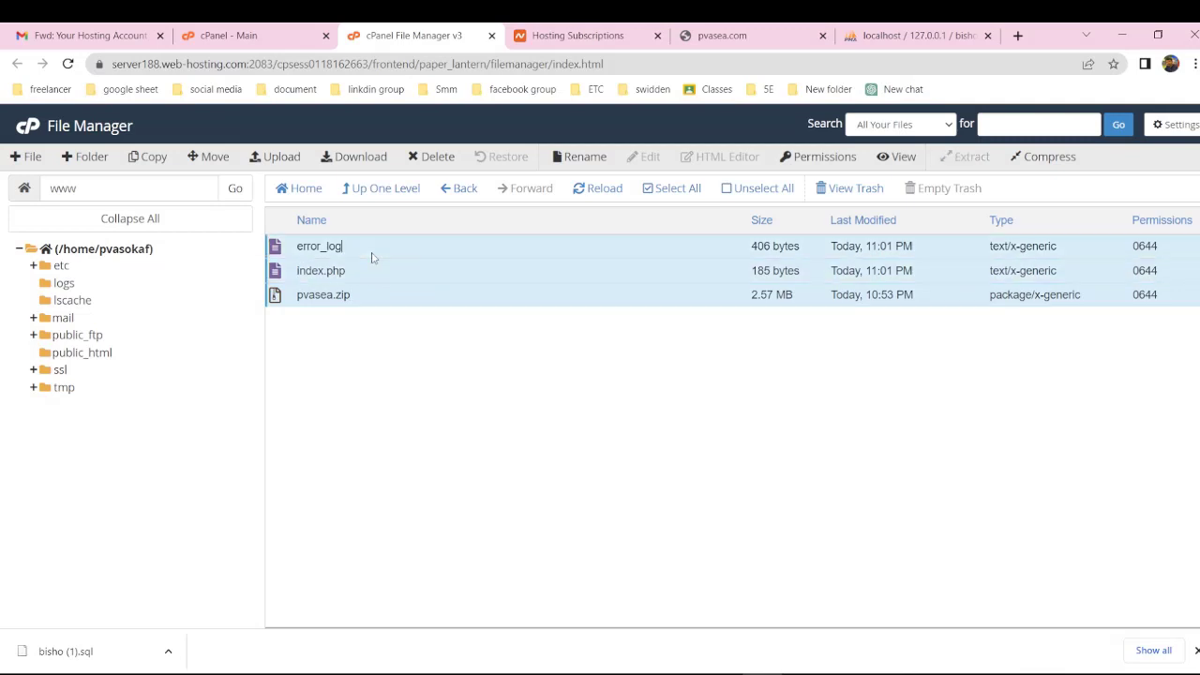
Upload bisho.zip from the local htdocs folder into the .trash directory and refresh the file listing
{"action": "left_click", "coordinate": [838, 191]}
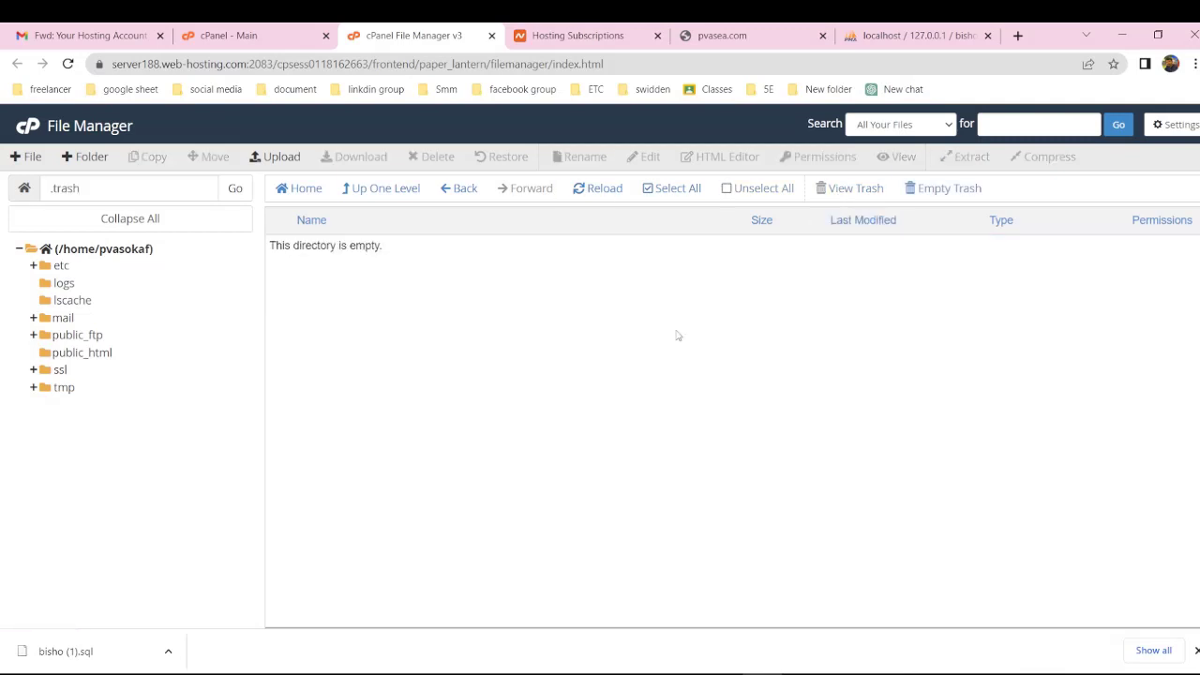
{"action": "left_click", "coordinate": [276, 156]}
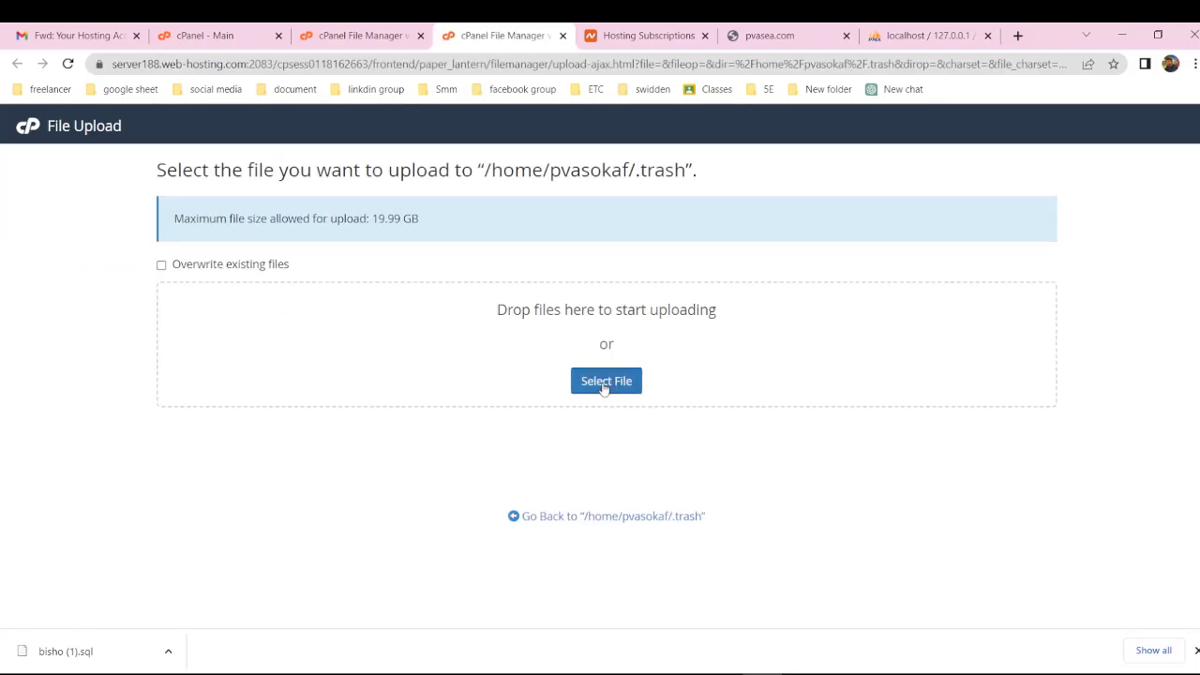
{"action": "left_click", "coordinate": [606, 381]}
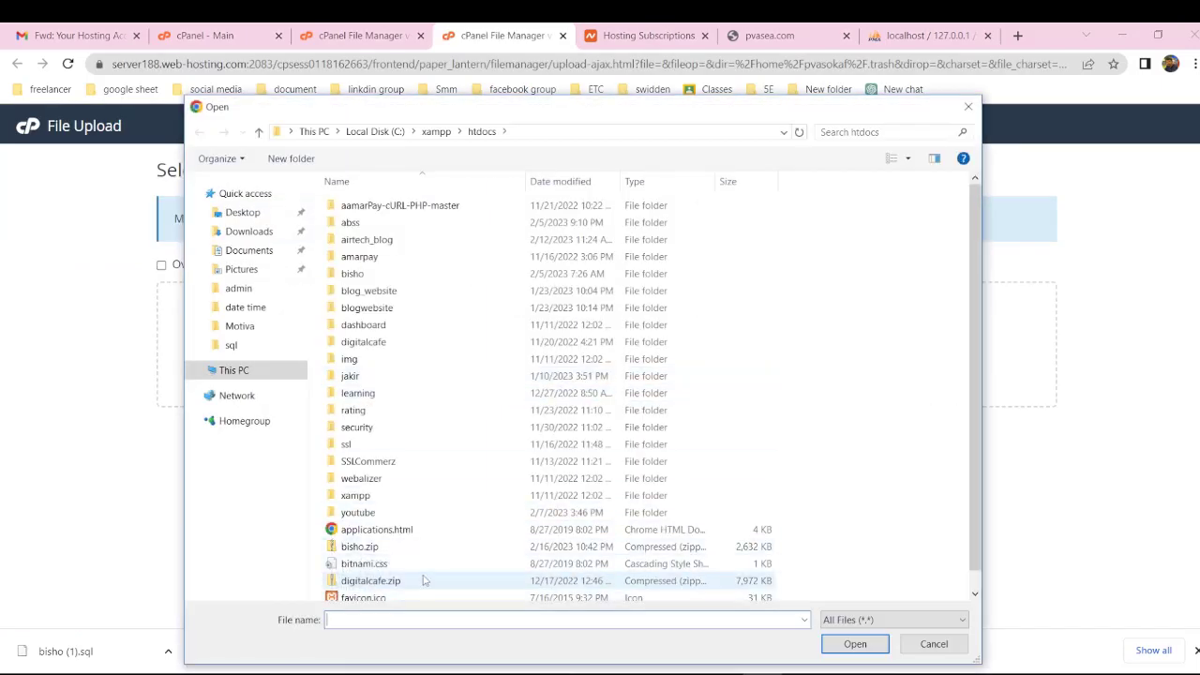
{"action": "left_click", "coordinate": [403, 554]}
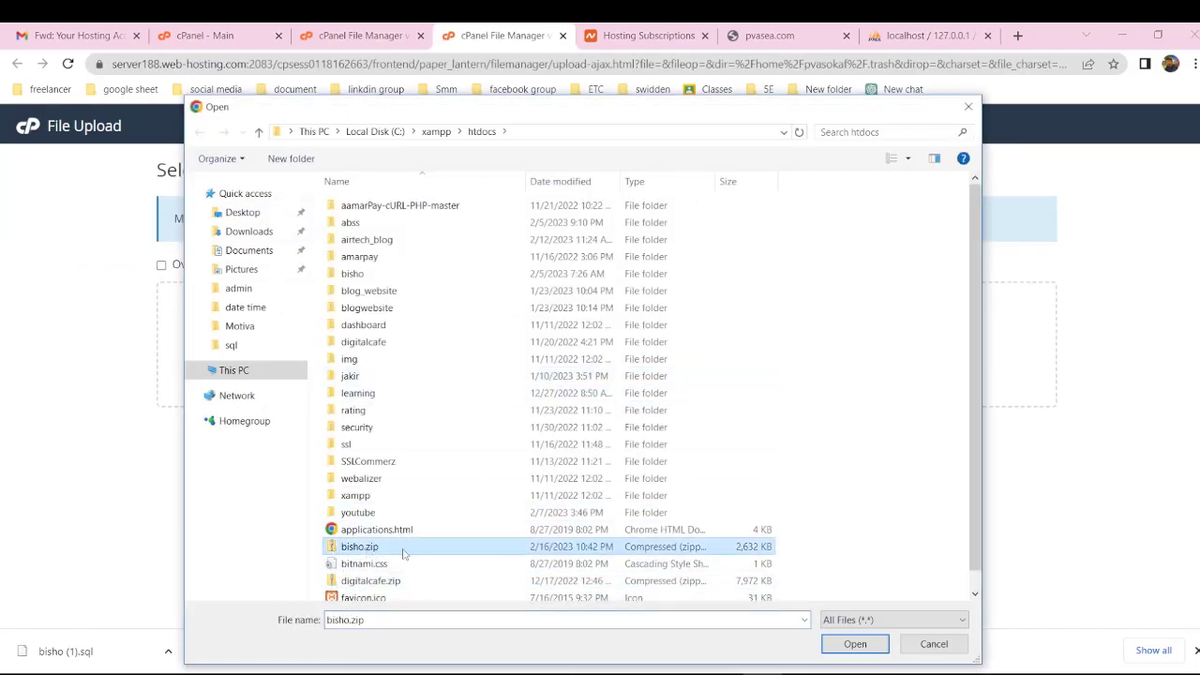
{"action": "left_click", "coordinate": [849, 646]}
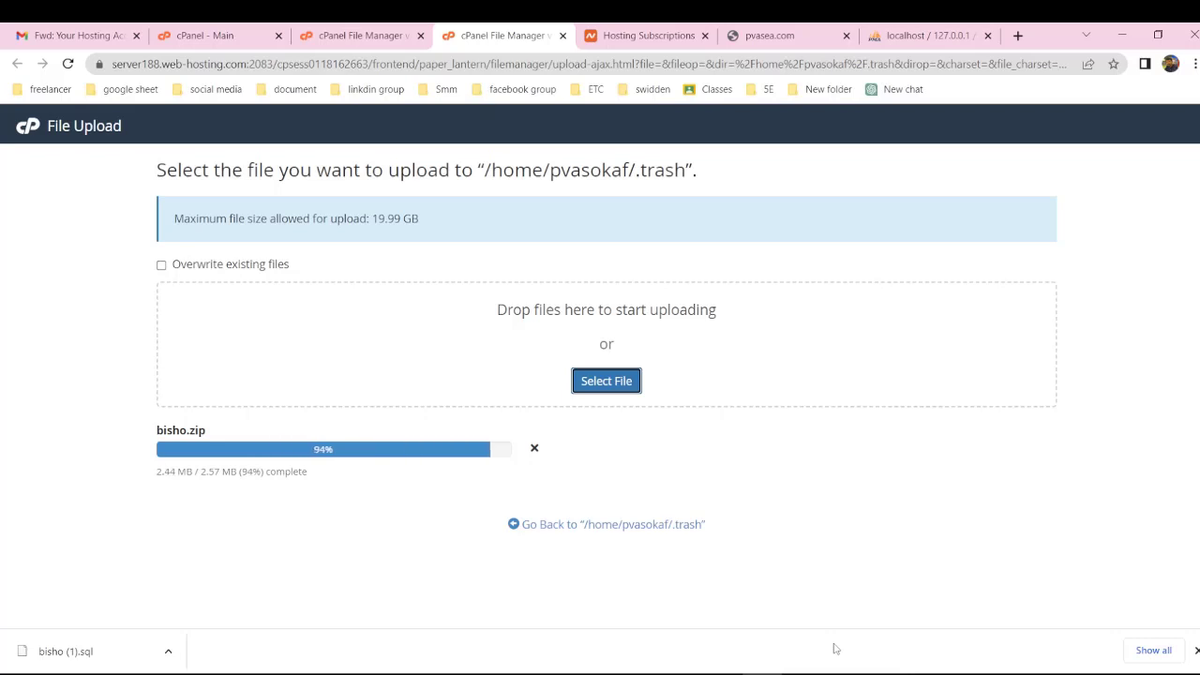
{"action": "left_click", "coordinate": [338, 28]}
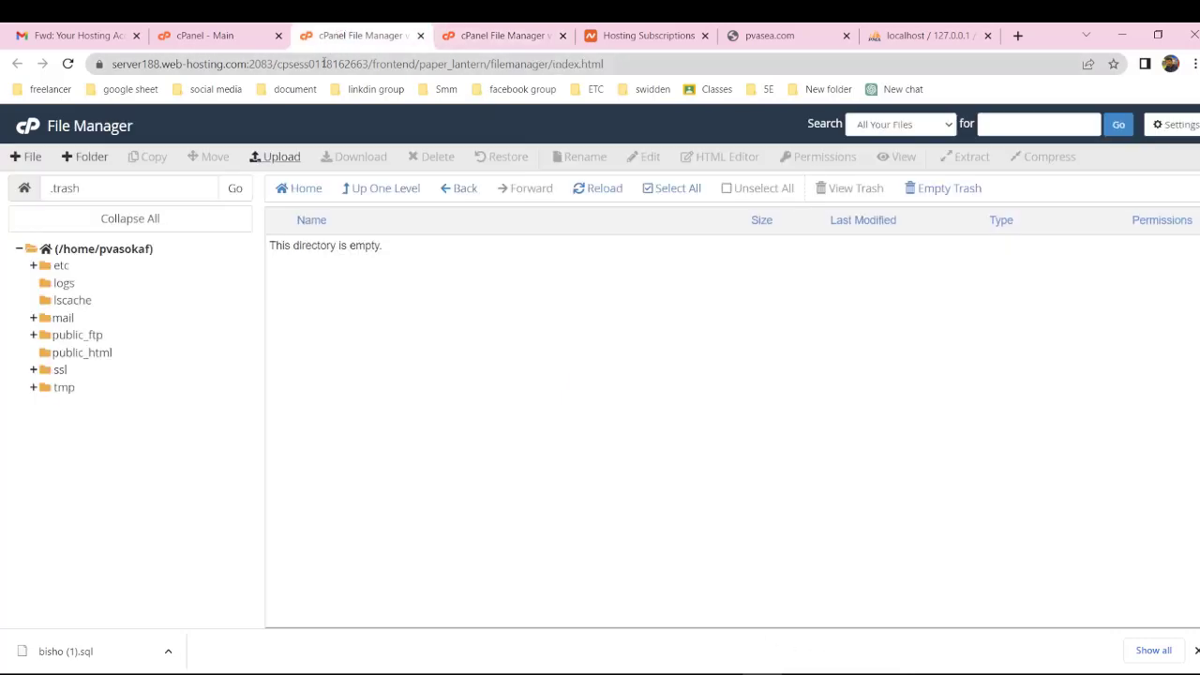
{"action": "left_click", "coordinate": [68, 64]}
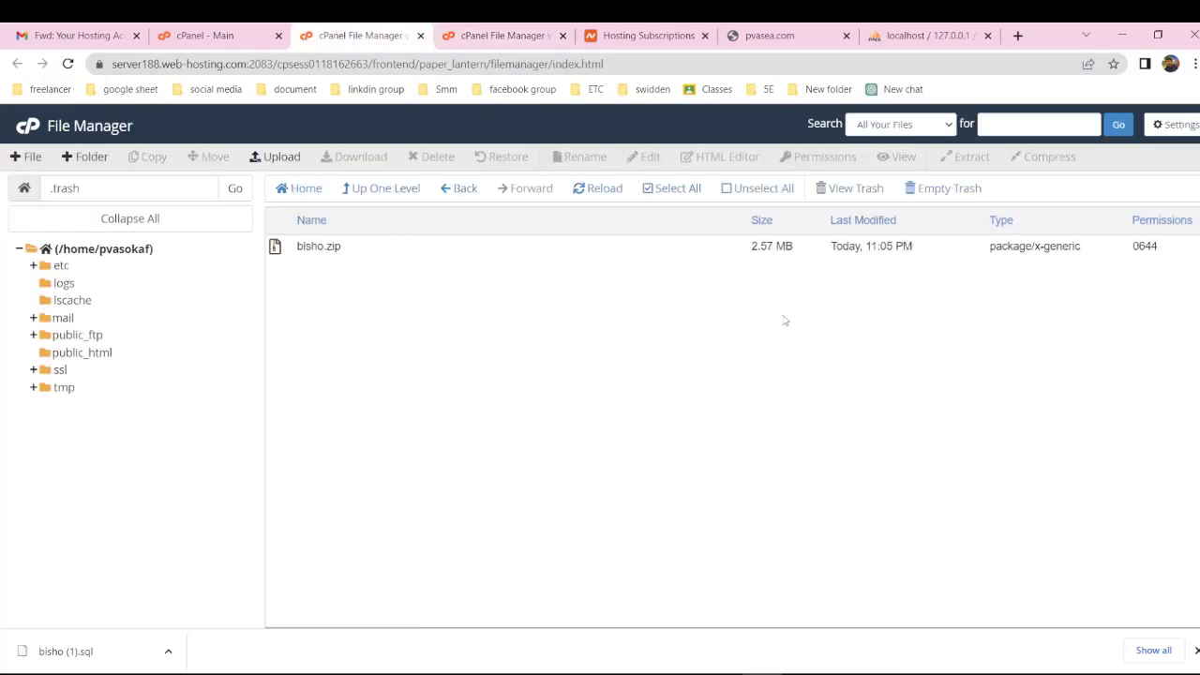
Extract bisho.zip from the .trash directory into the home directory and dismiss the extraction results
{"action": "left_click", "coordinate": [370, 247]}
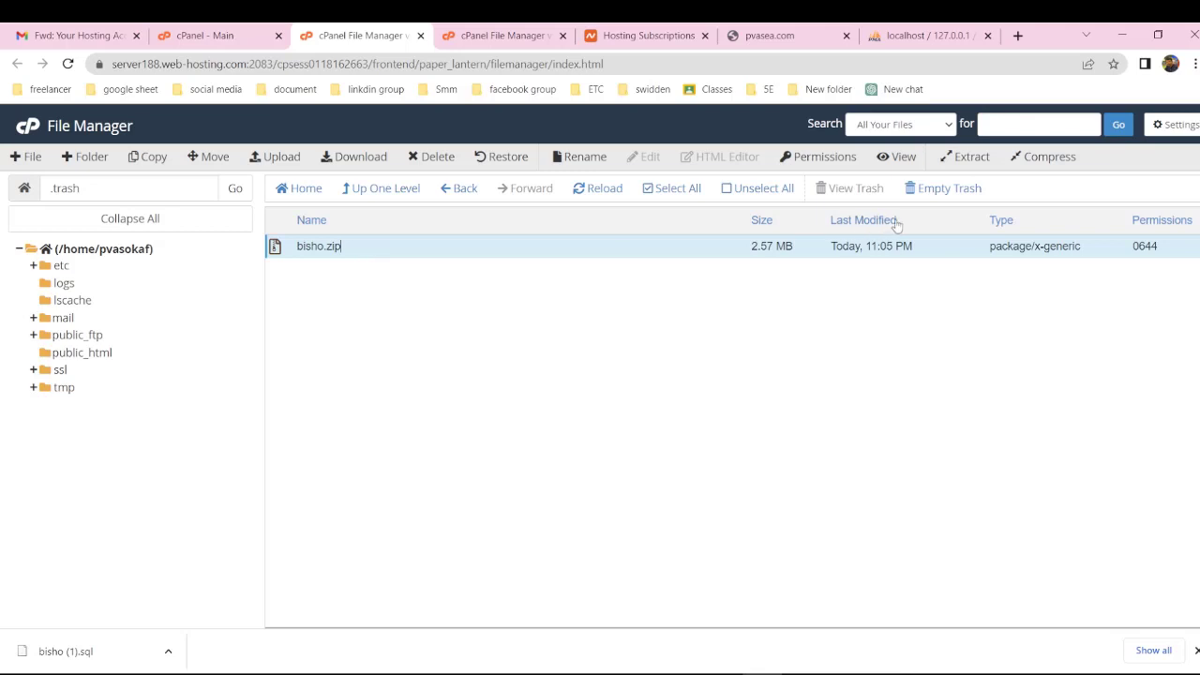
{"action": "left_click", "coordinate": [955, 161]}
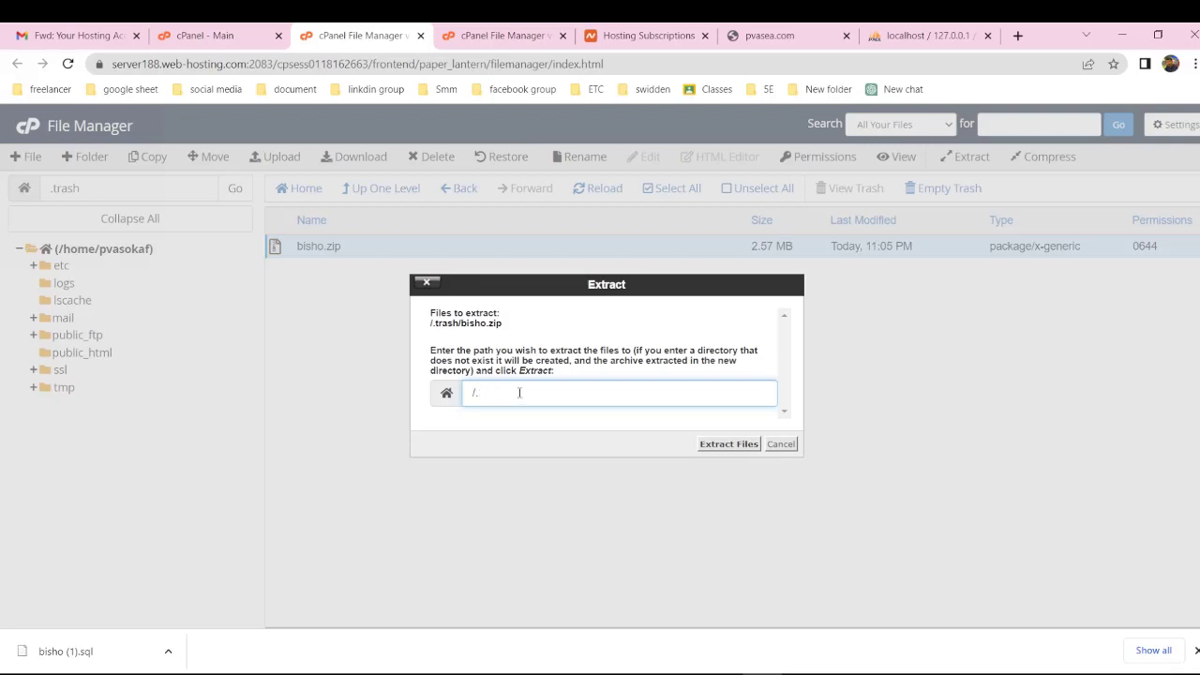
{"action": "left_click", "coordinate": [724, 443]}
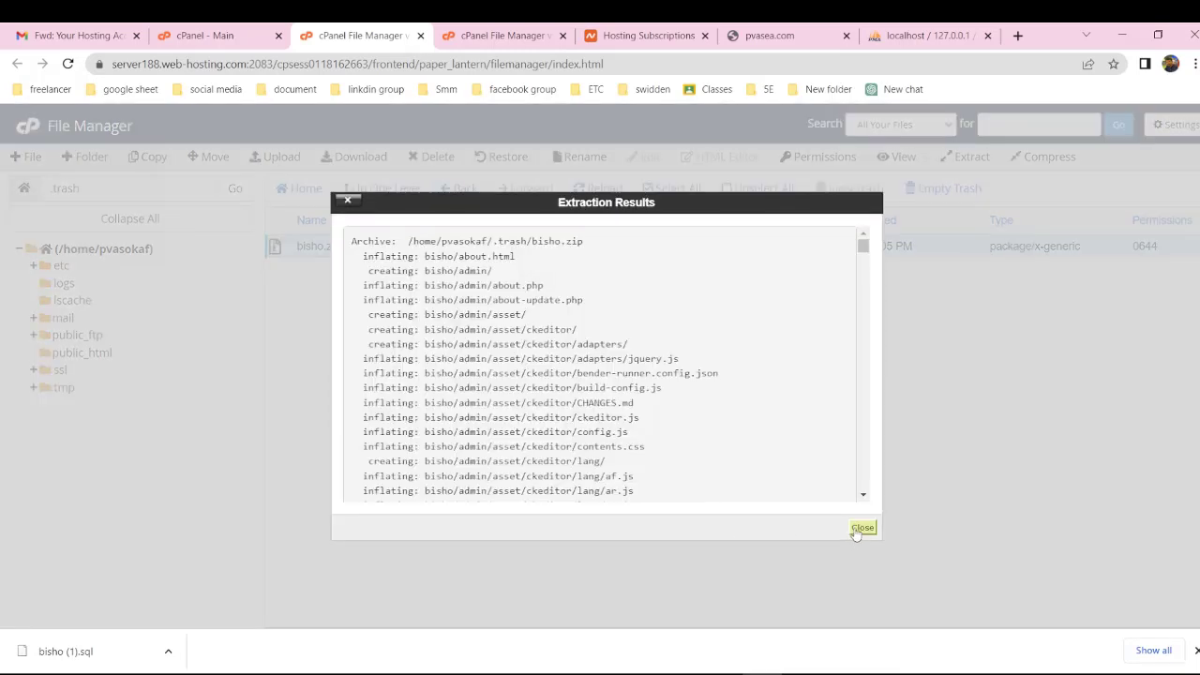
{"action": "left_click", "coordinate": [859, 528]}
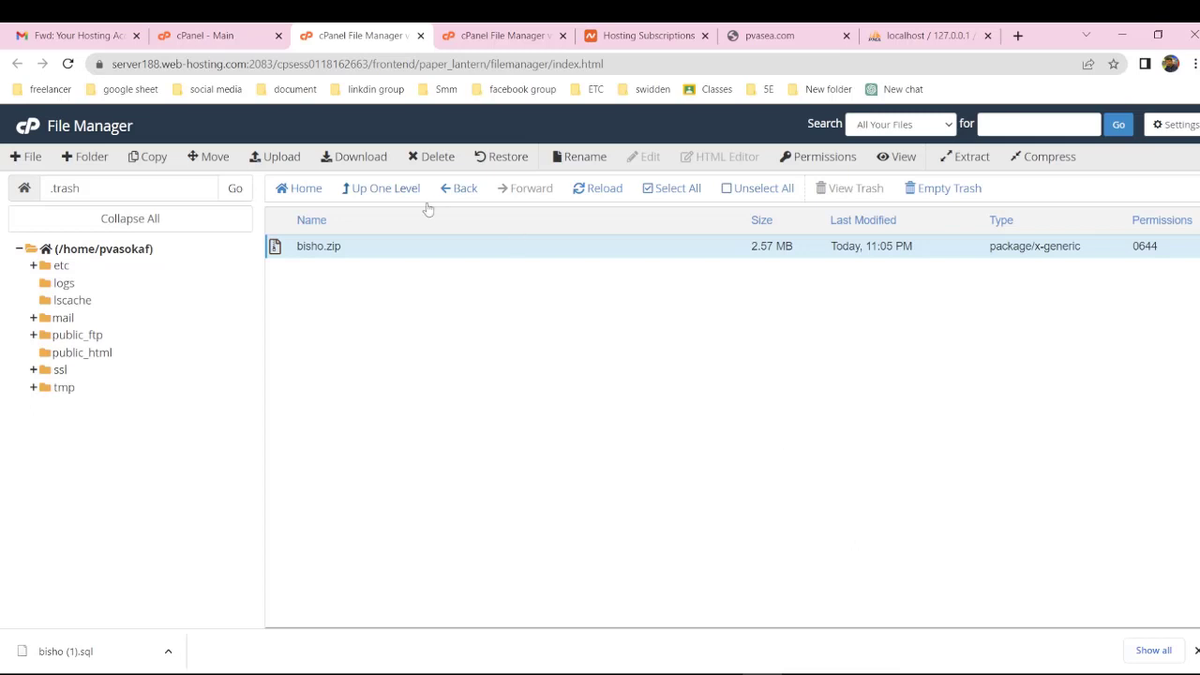
Extract bisho.zip once more, look through the extraction results, and refresh the File Manager
{"action": "left_click", "coordinate": [351, 261]}
{"action": "left_click", "coordinate": [423, 249]}
{"action": "left_click", "coordinate": [956, 160]}
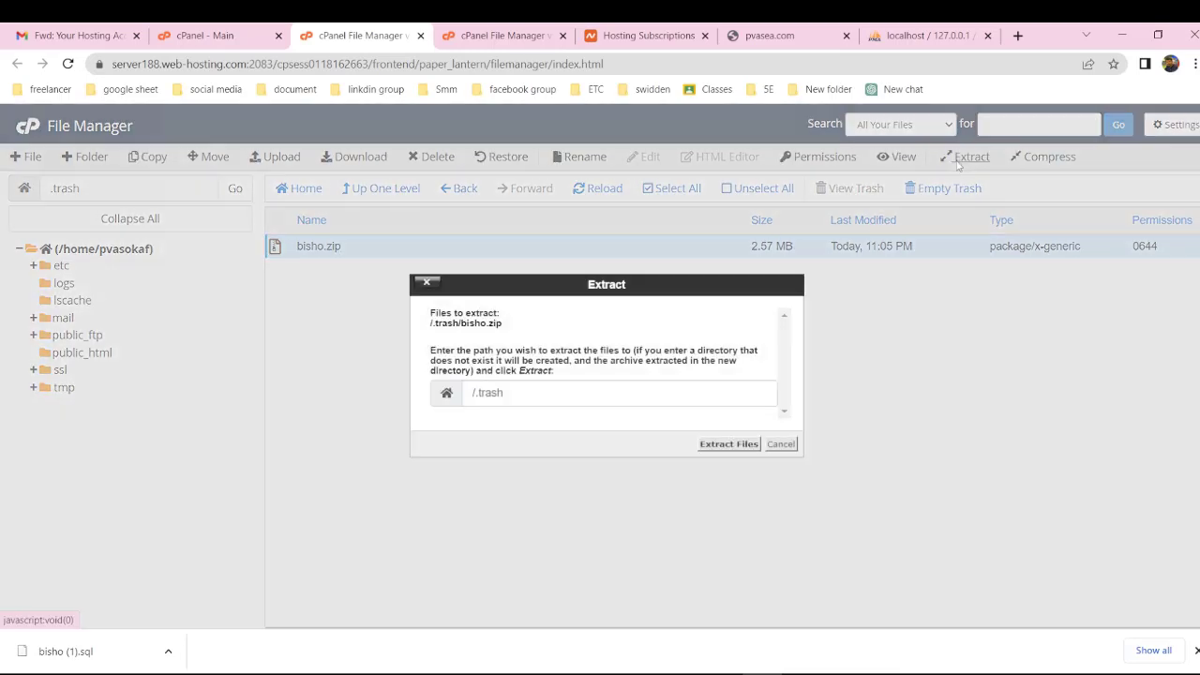
{"action": "left_click", "coordinate": [724, 446]}
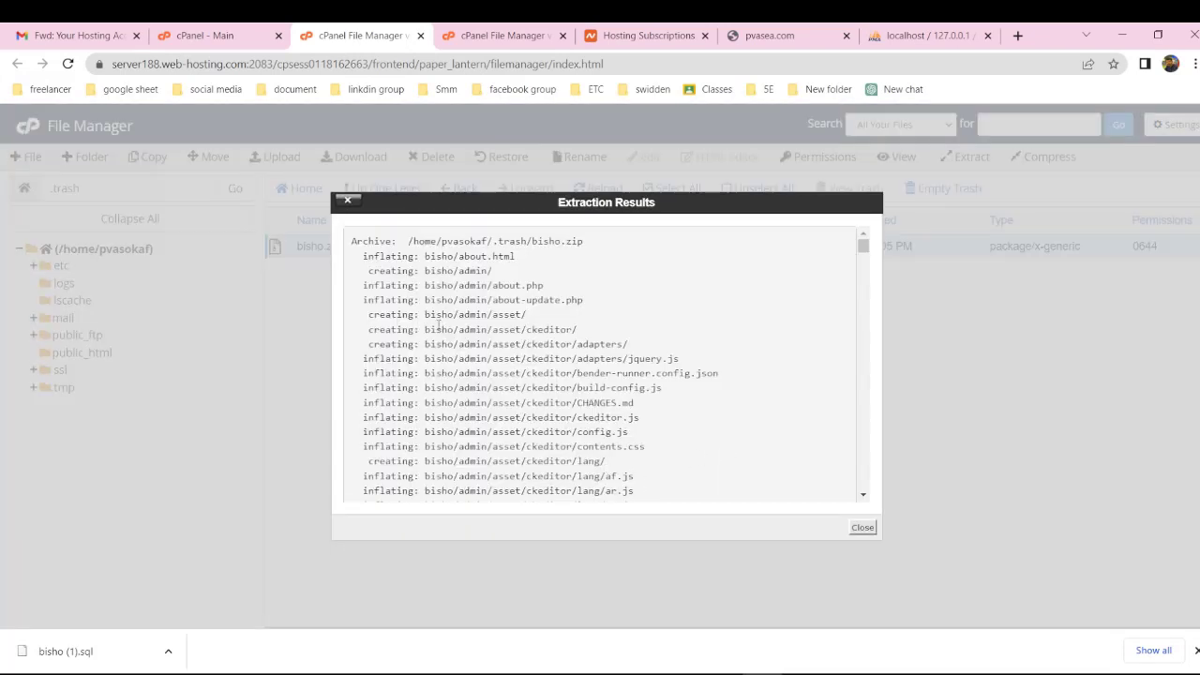
{"action": "scroll", "coordinate": [438, 324], "scroll_direction": "down", "scroll_amount": 20}
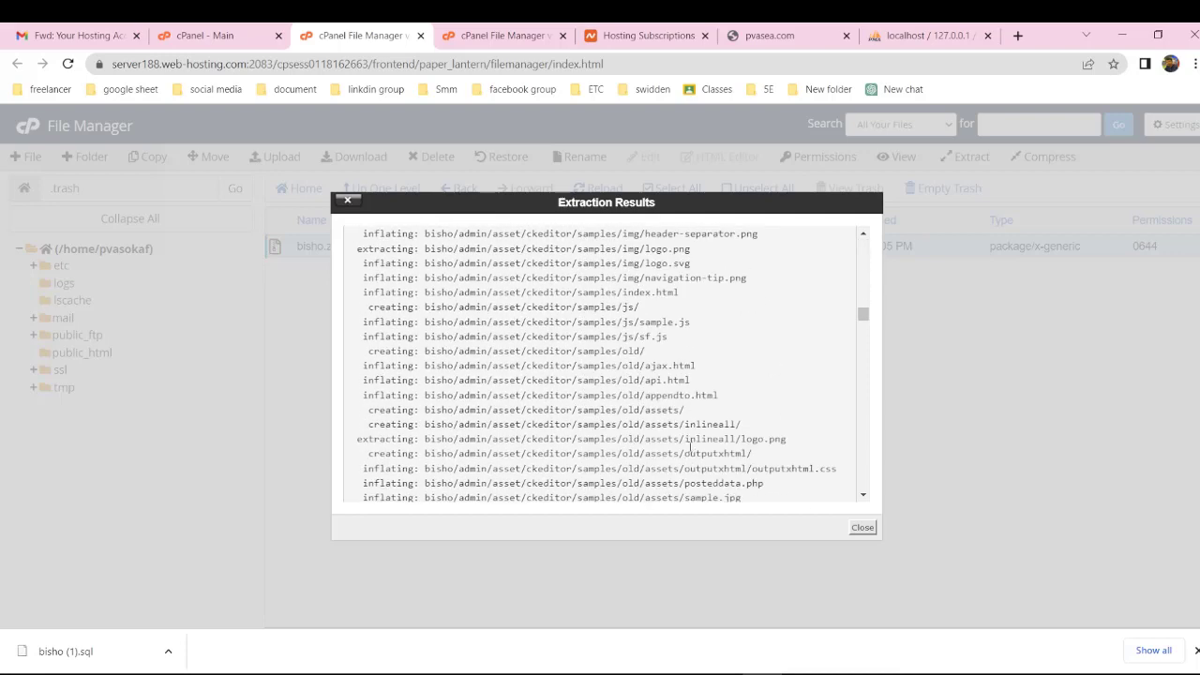
{"action": "scroll", "coordinate": [692, 449], "scroll_direction": "down", "scroll_amount": 10}
{"action": "left_click", "coordinate": [861, 528]}
{"action": "left_click", "coordinate": [65, 66]}
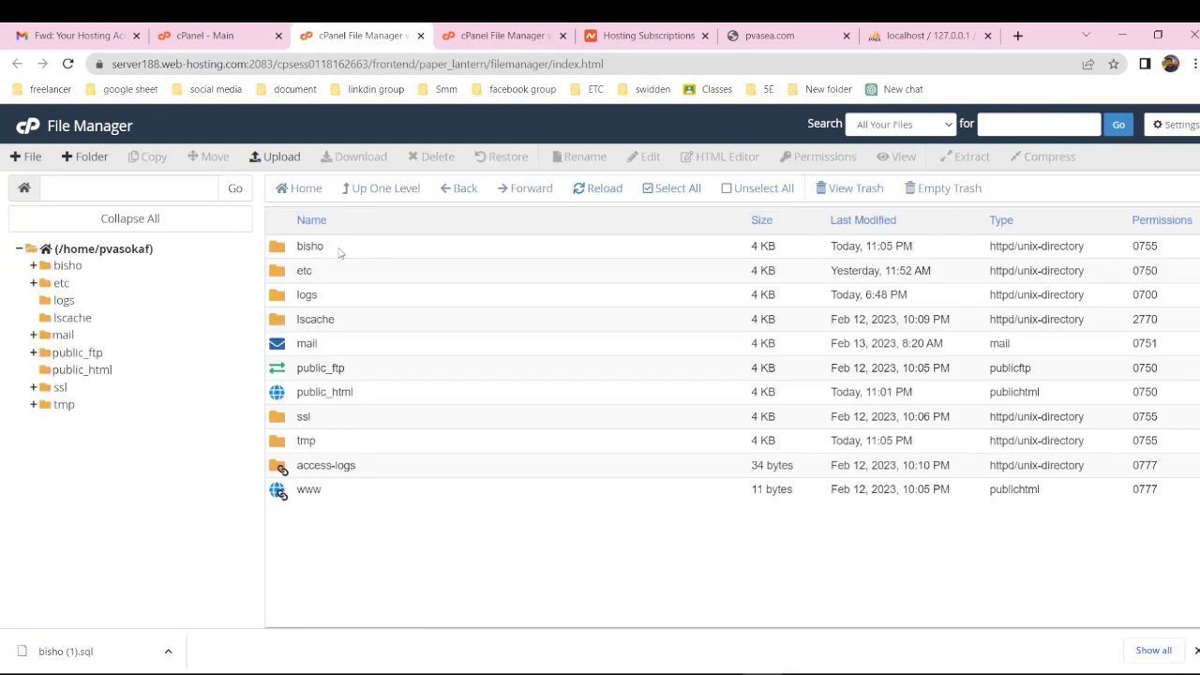
{"action": "double_click", "coordinate": [340, 252]}
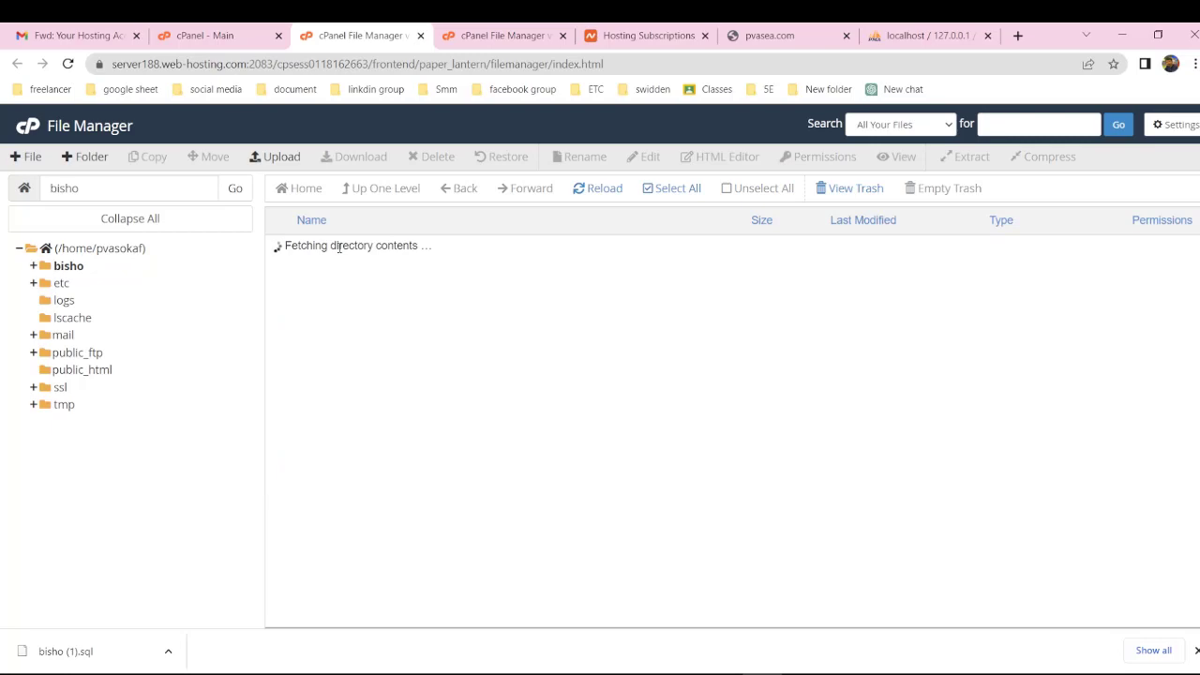
{"action": "left_click", "coordinate": [374, 253]}
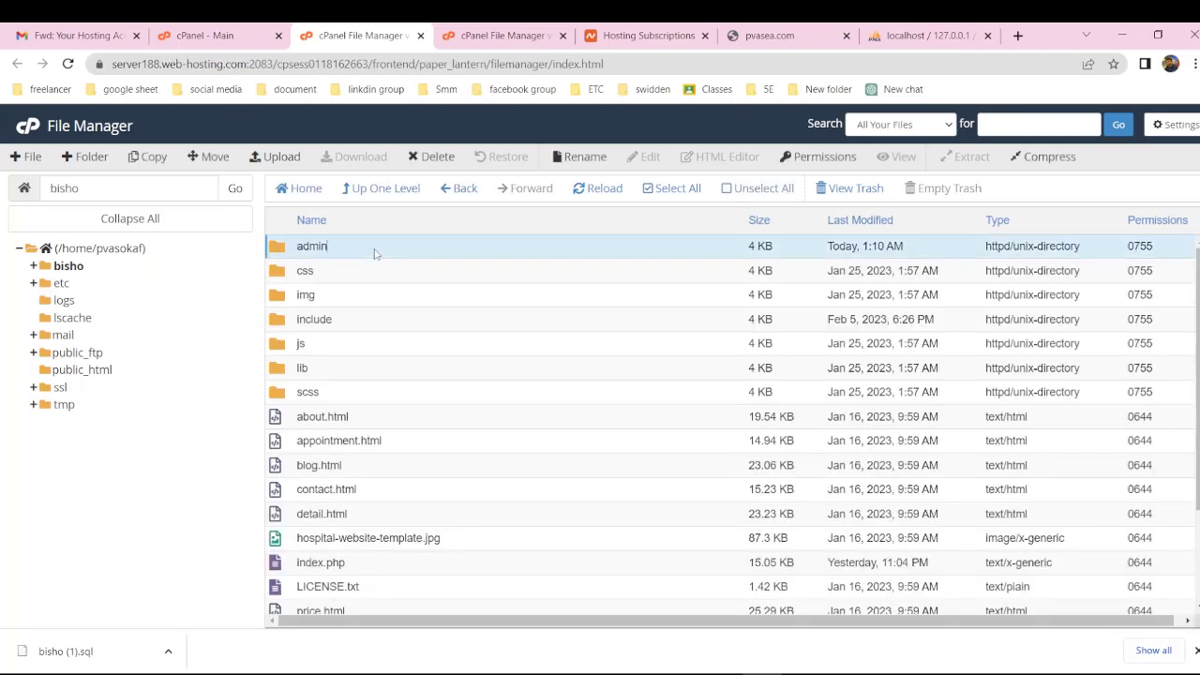
{"action": "key", "text": "ctrl+a"}
{"action": "left_click", "coordinate": [376, 249]}
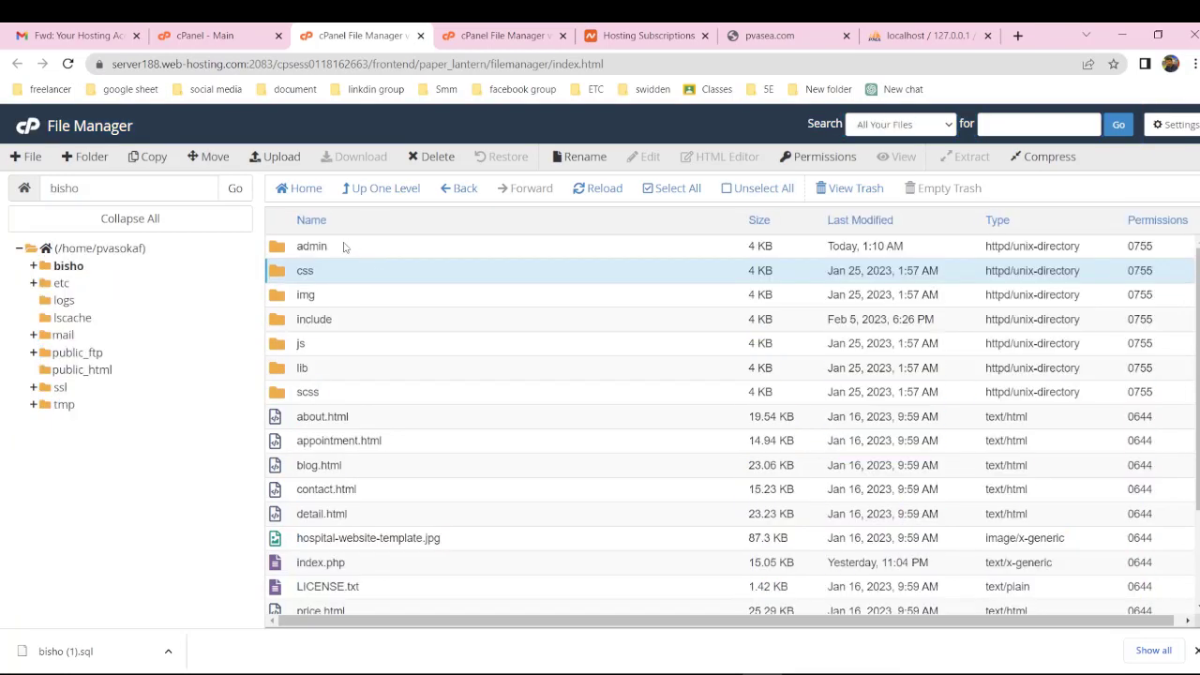
{"action": "left_click_drag", "start_coordinate": [349, 270], "coordinate": [476, 560]}
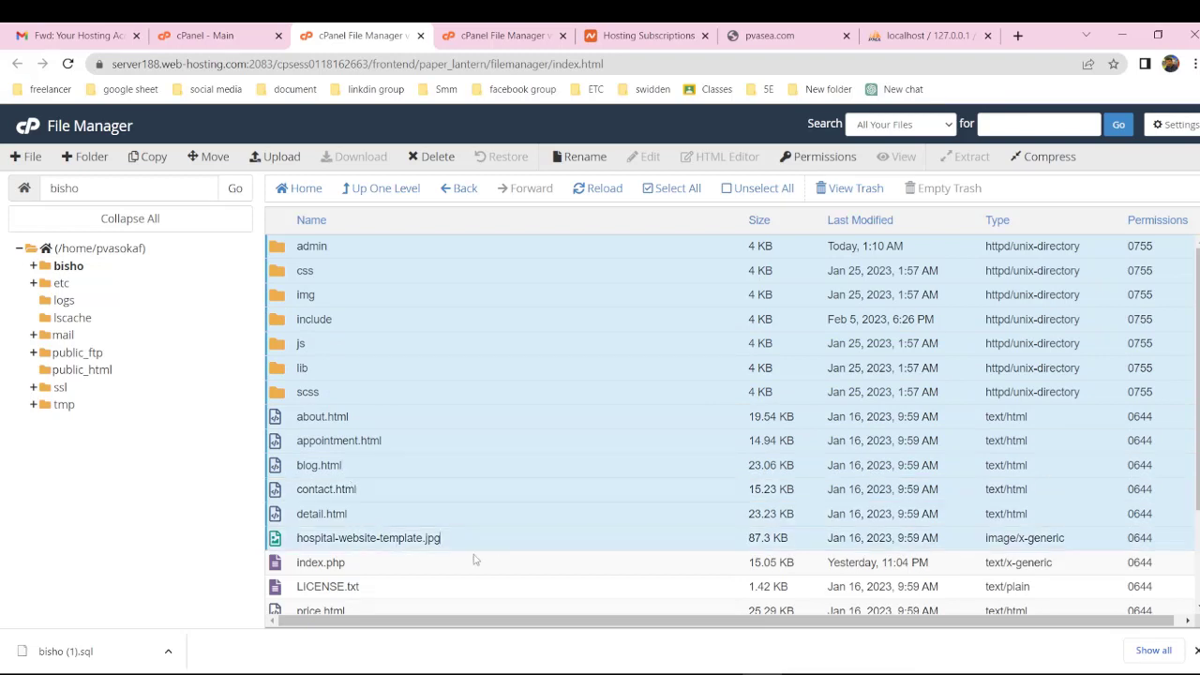
{"action": "scroll", "coordinate": [437, 568], "scroll_direction": "down", "scroll_amount": 3}
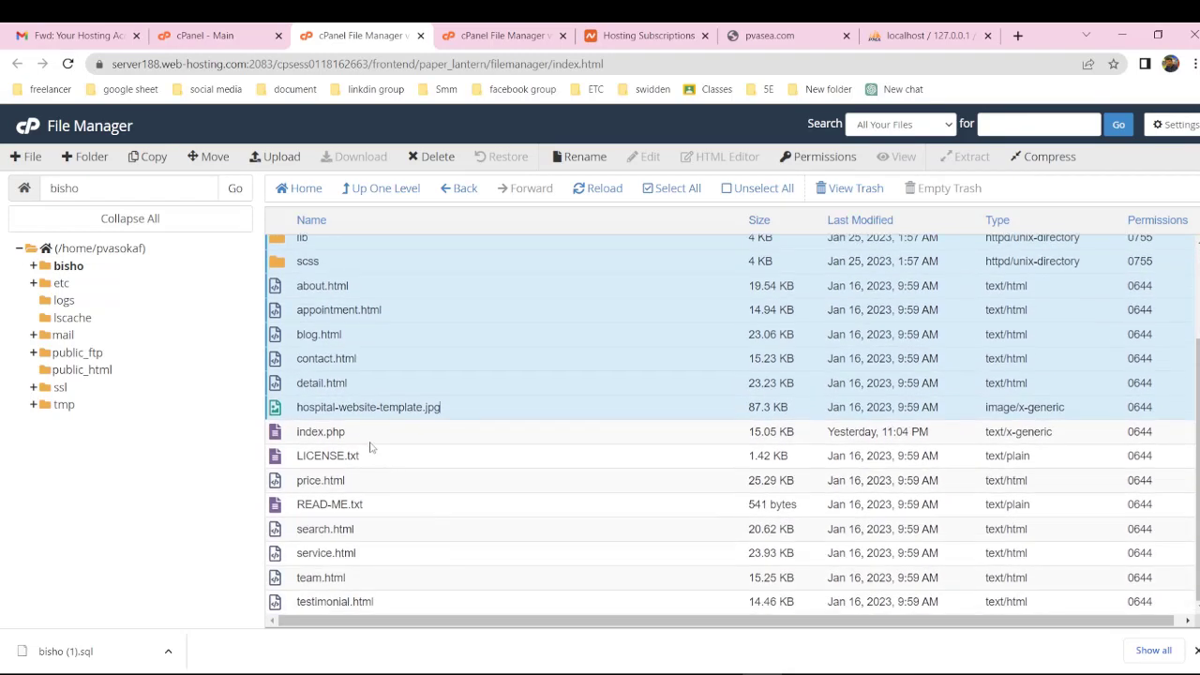
{"action": "left_click_drag", "start_coordinate": [371, 448], "coordinate": [392, 602]}
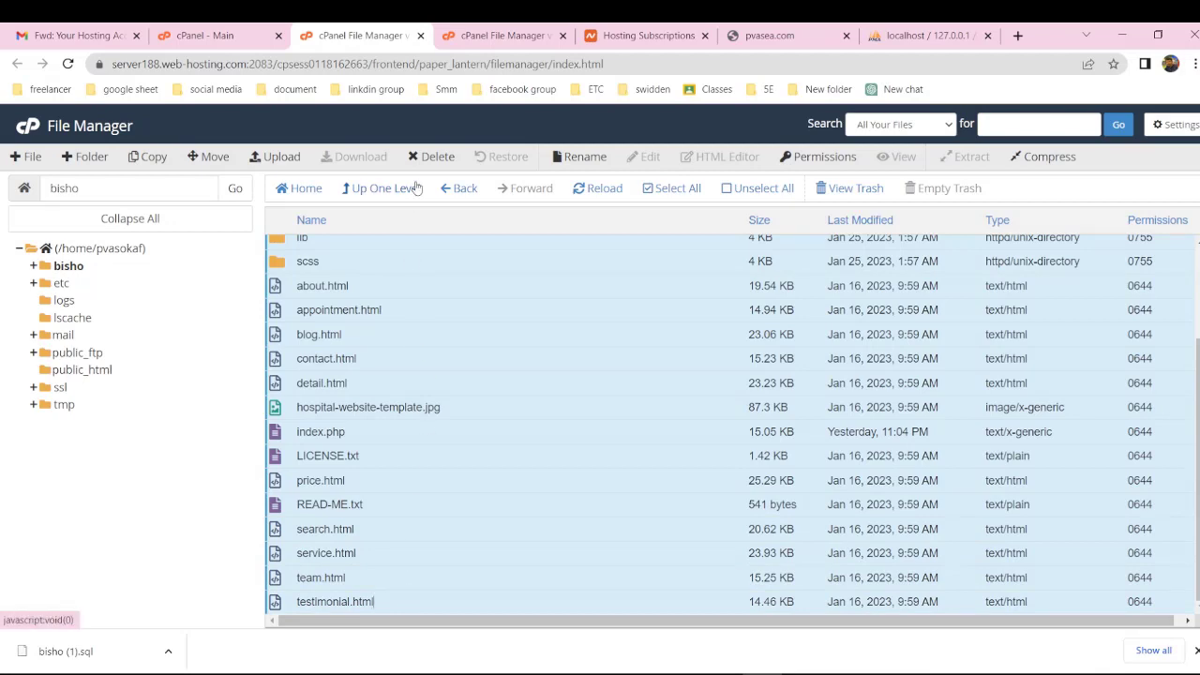
{"action": "left_click", "coordinate": [196, 158]}
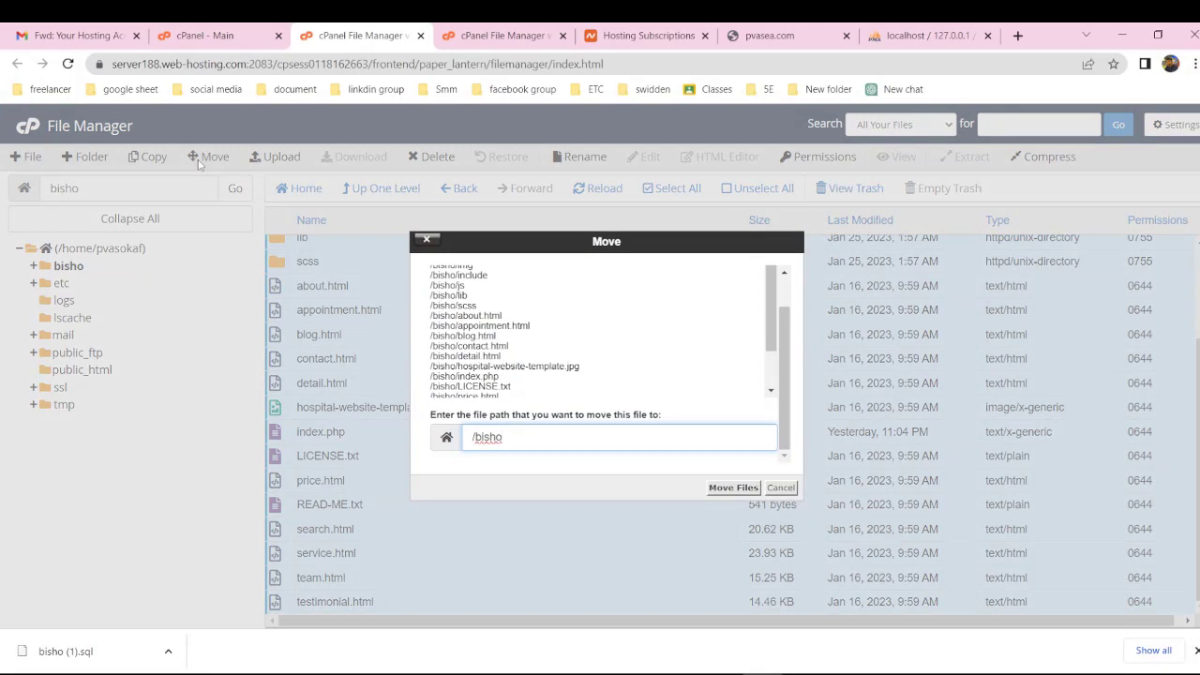
{"action": "key", "text": "BackSpace"}
{"action": "key", "text": "BackSpace"}
{"action": "key", "text": "BackSpace"}
{"action": "type", "text": "www"}
{"action": "left_click", "coordinate": [733, 489]}
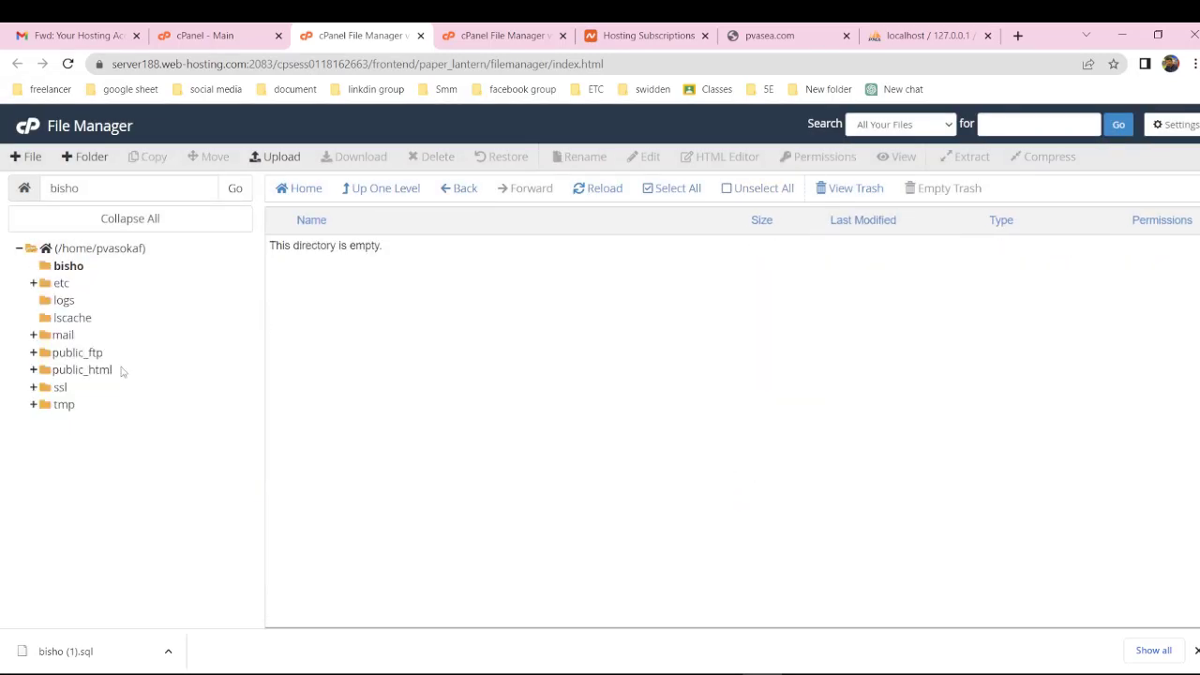
Open the www folder and check the website files moved into it
{"action": "left_click", "coordinate": [379, 190]}
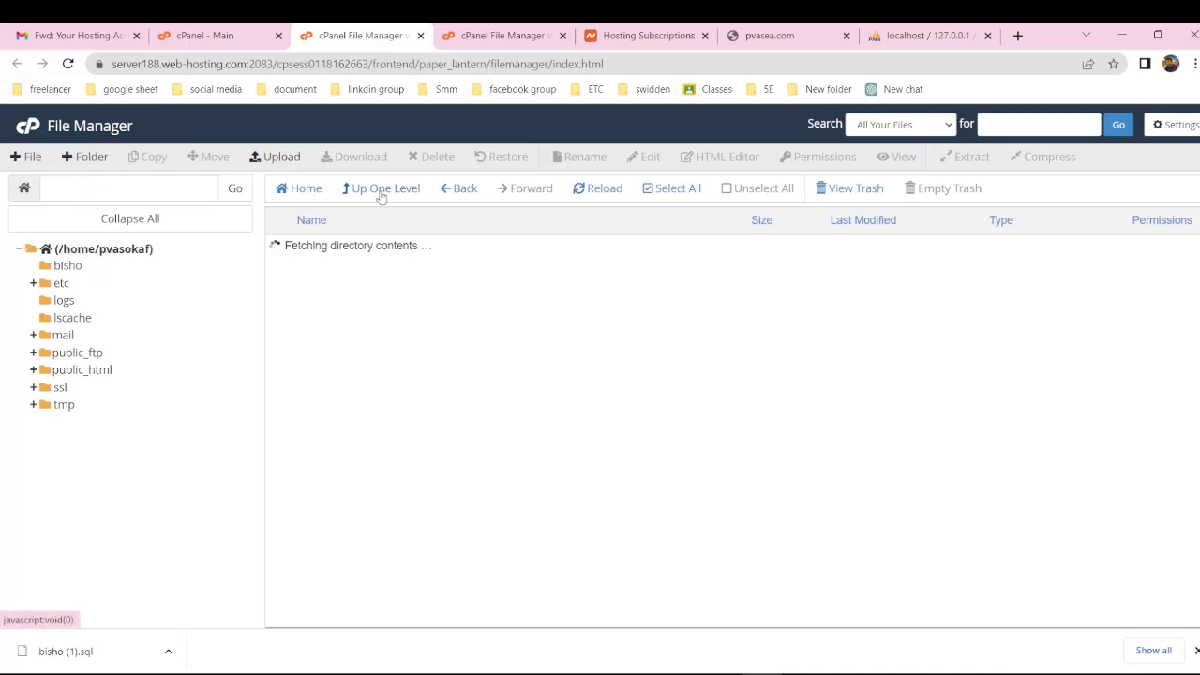
{"action": "double_click", "coordinate": [357, 490]}
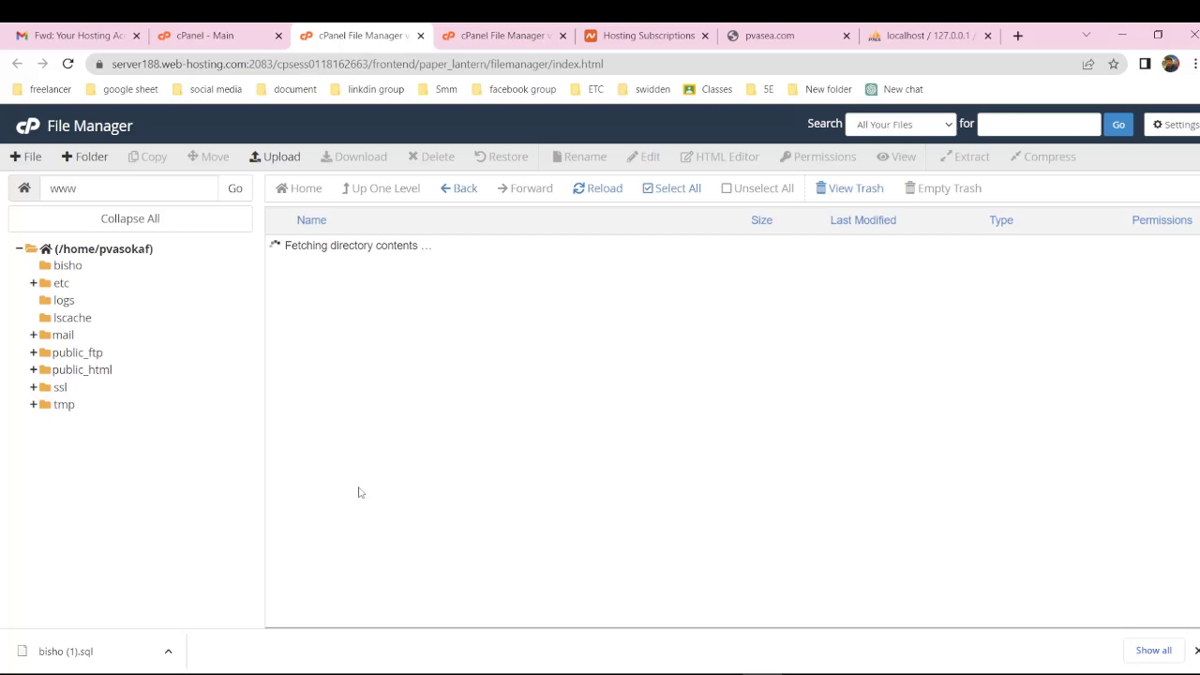
{"action": "scroll", "coordinate": [366, 488], "scroll_direction": "down", "scroll_amount": 2}
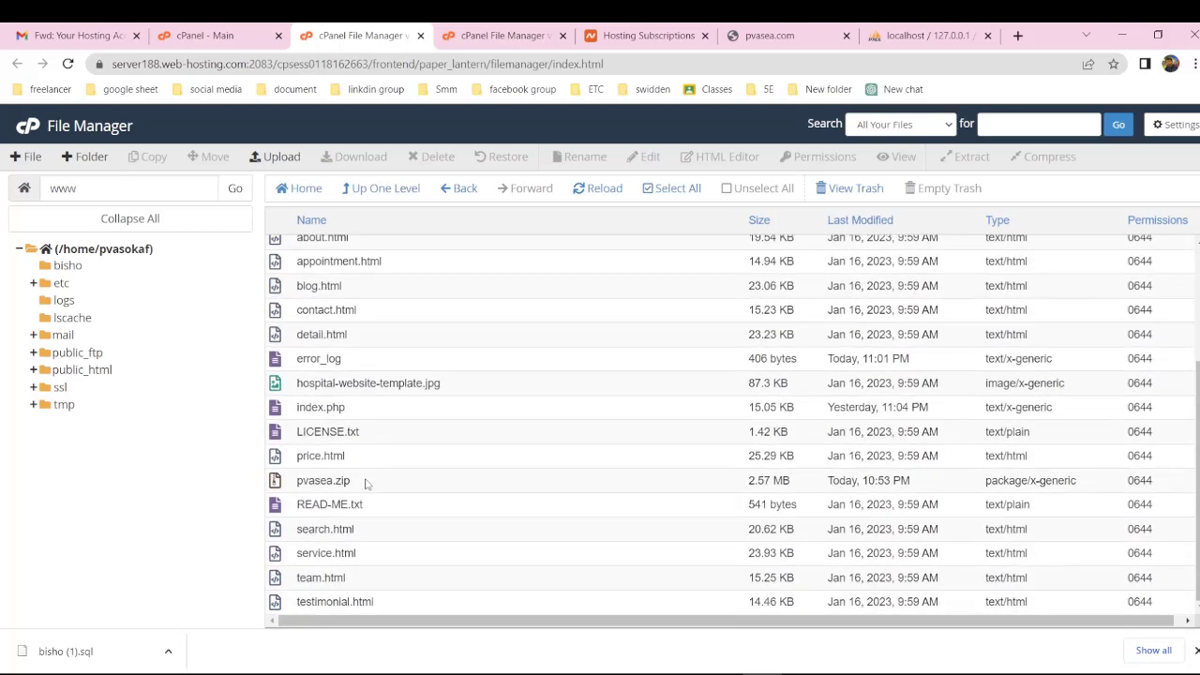
{"action": "scroll", "coordinate": [366, 484], "scroll_direction": "up", "scroll_amount": 2}
{"action": "scroll", "coordinate": [365, 482], "scroll_direction": "down", "scroll_amount": 2}
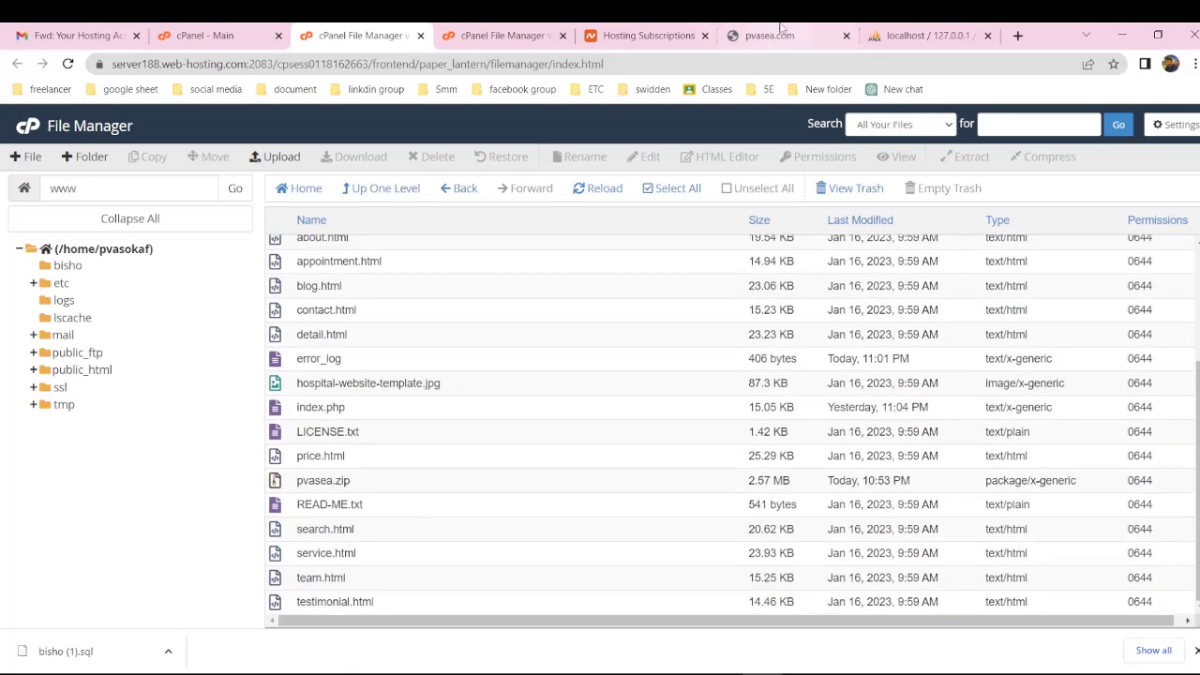
Reload pvasea.com to check the site, and close the extra File Manager tab
{"action": "left_click", "coordinate": [780, 28]}
{"action": "left_click", "coordinate": [68, 64]}
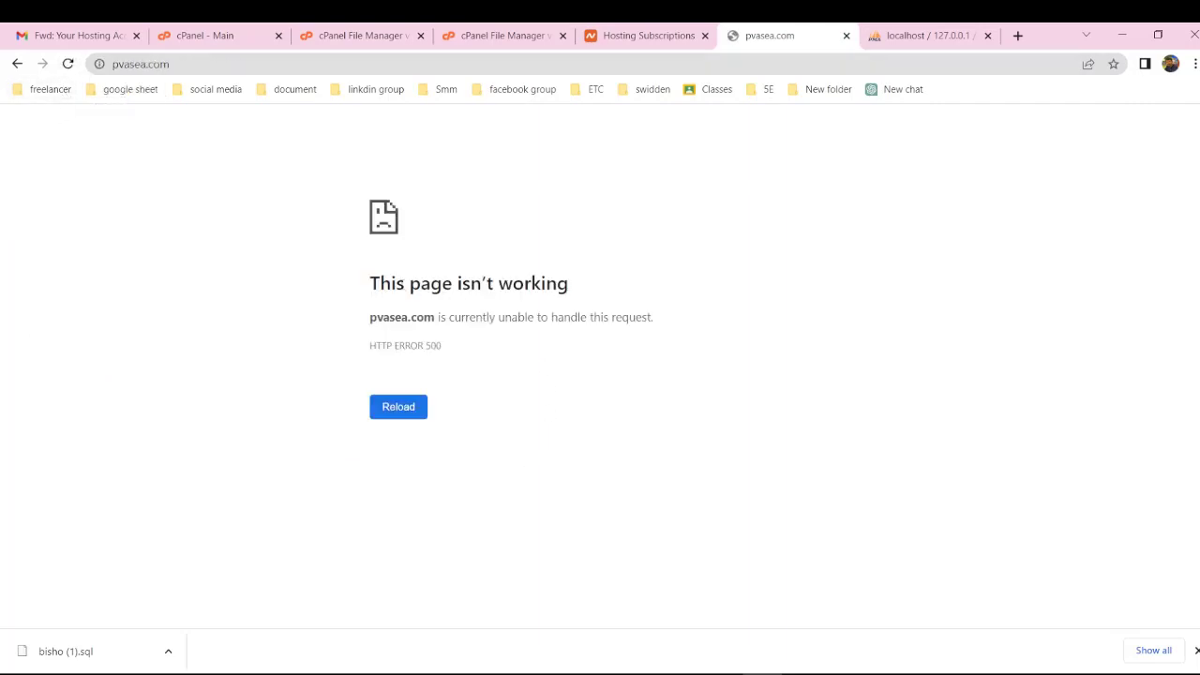
{"action": "key", "text": "ctrl+3"}
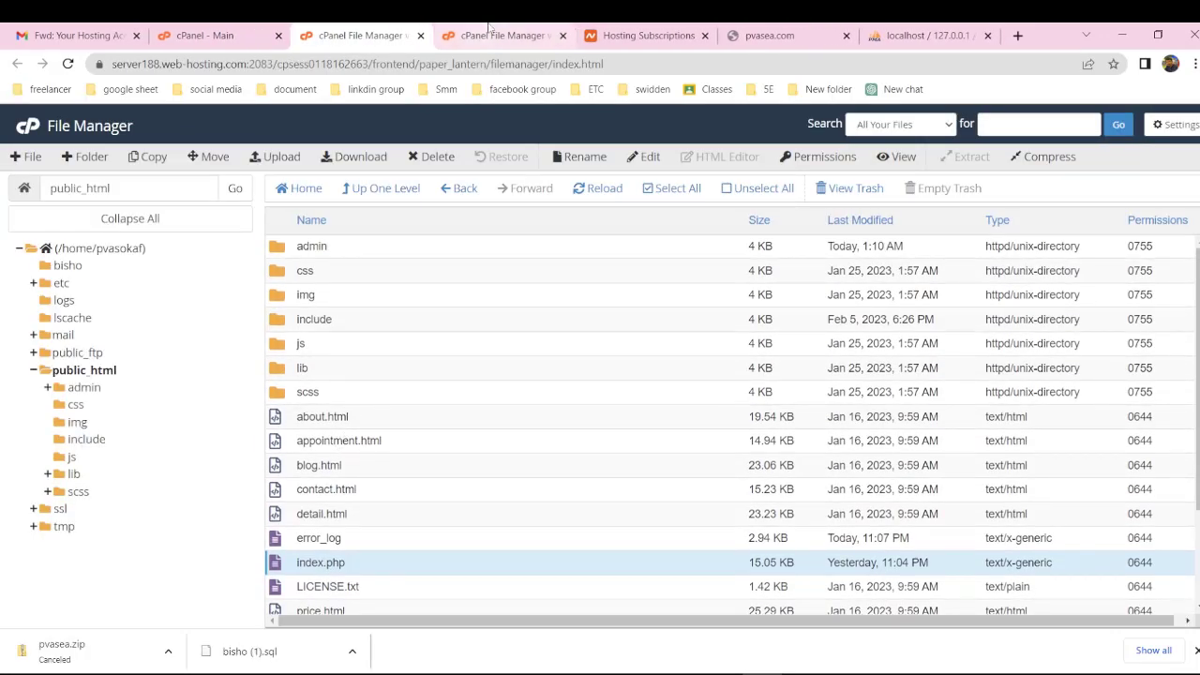
{"action": "left_click", "coordinate": [494, 36]}
{"action": "key", "text": "ctrl+w"}
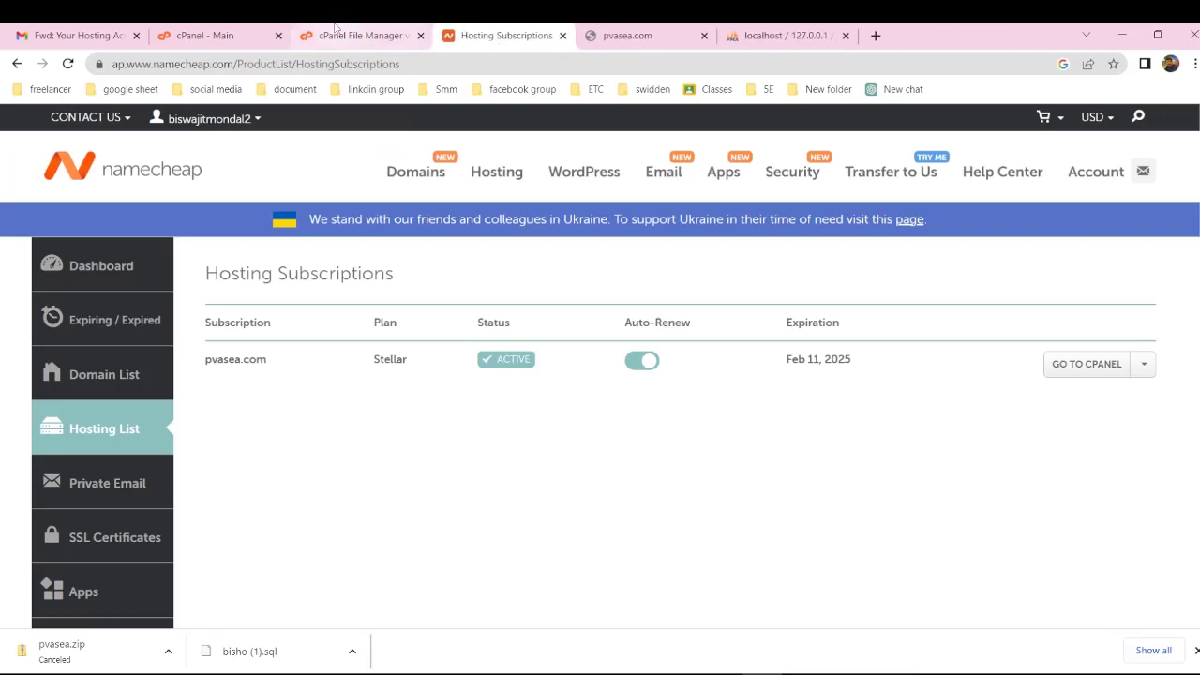
Open phpMyAdmin from the cPanel main page and select the pvasokaf_pvasea database
{"action": "key", "text": "ctrl+2"}
{"action": "scroll", "coordinate": [148, 490], "scroll_direction": "down", "scroll_amount": 6}
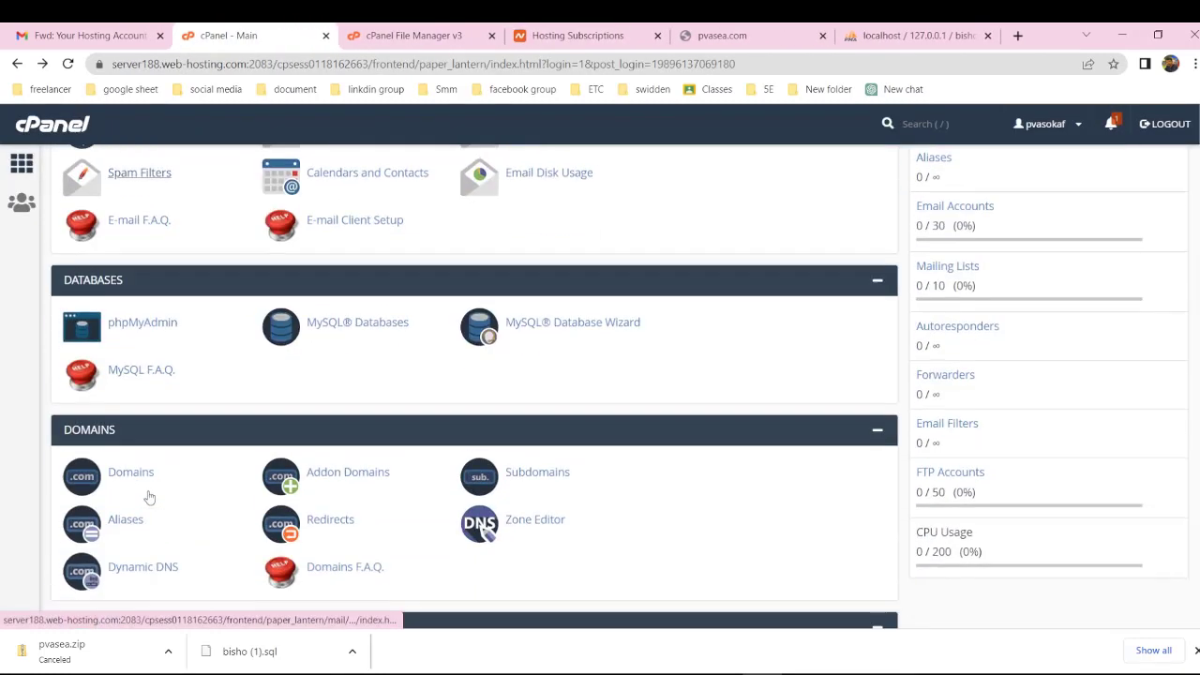
{"action": "left_click", "coordinate": [157, 332]}
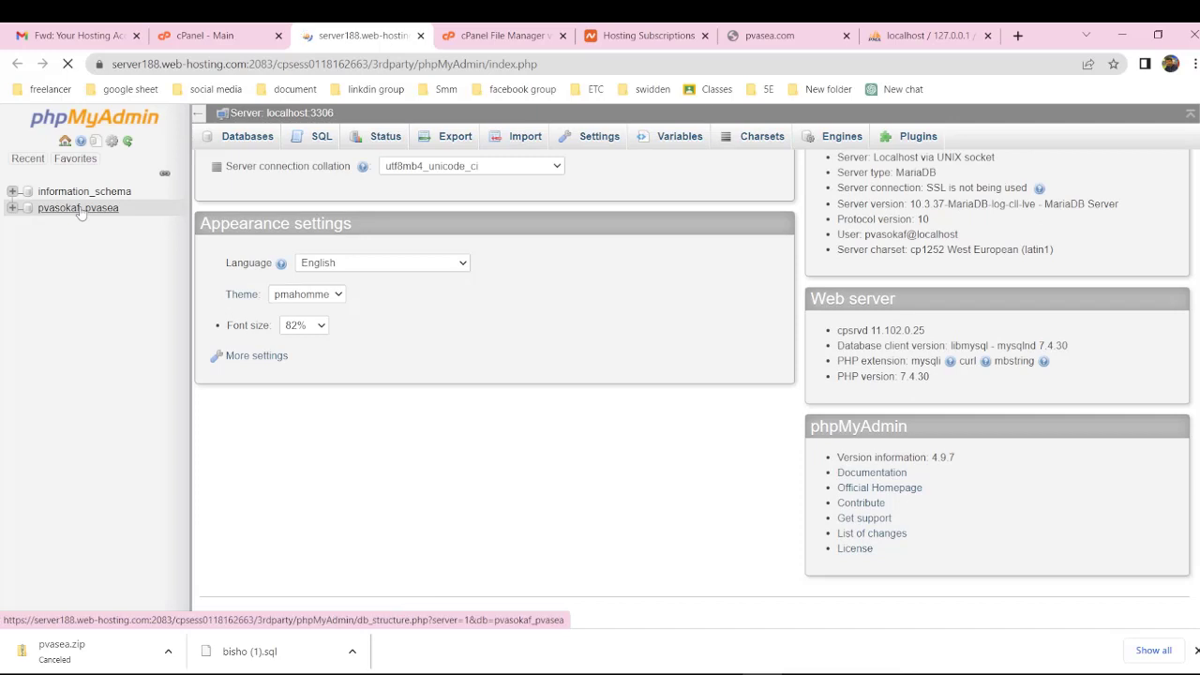
{"action": "left_click", "coordinate": [79, 208]}
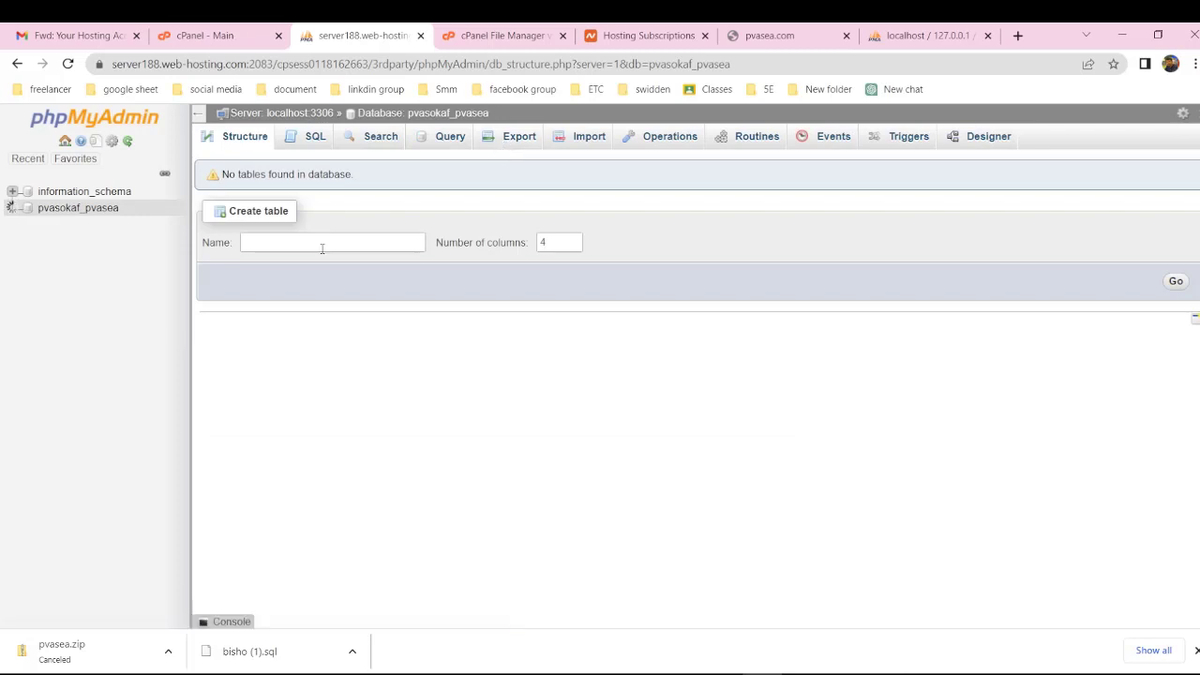
Import bisho (1).sql from the Downloads folder into the pvasokaf_pvasea database and view its table structure
{"action": "left_click", "coordinate": [581, 142]}
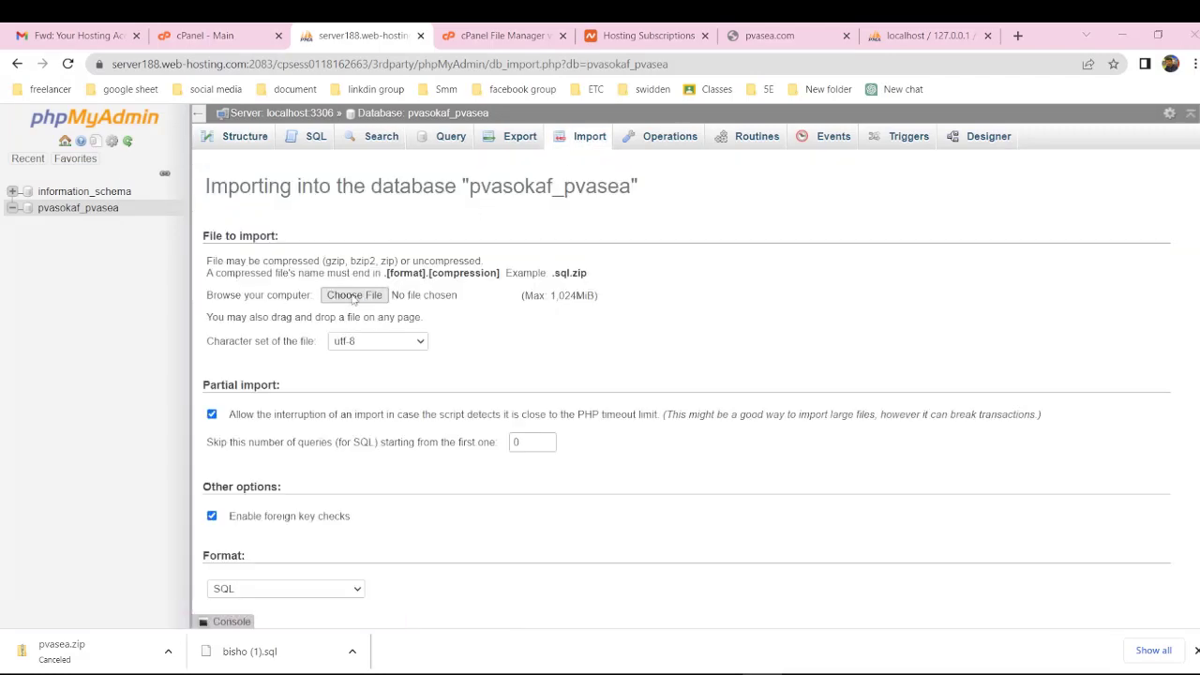
{"action": "left_click", "coordinate": [353, 296]}
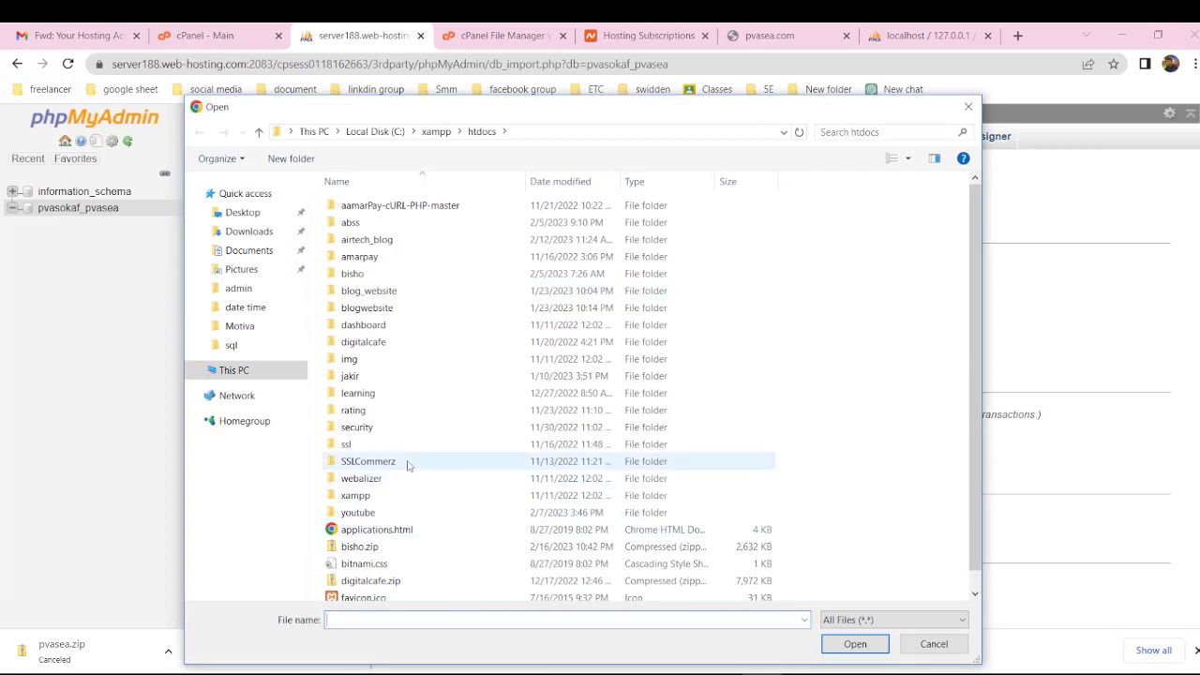
{"action": "left_click", "coordinate": [245, 232]}
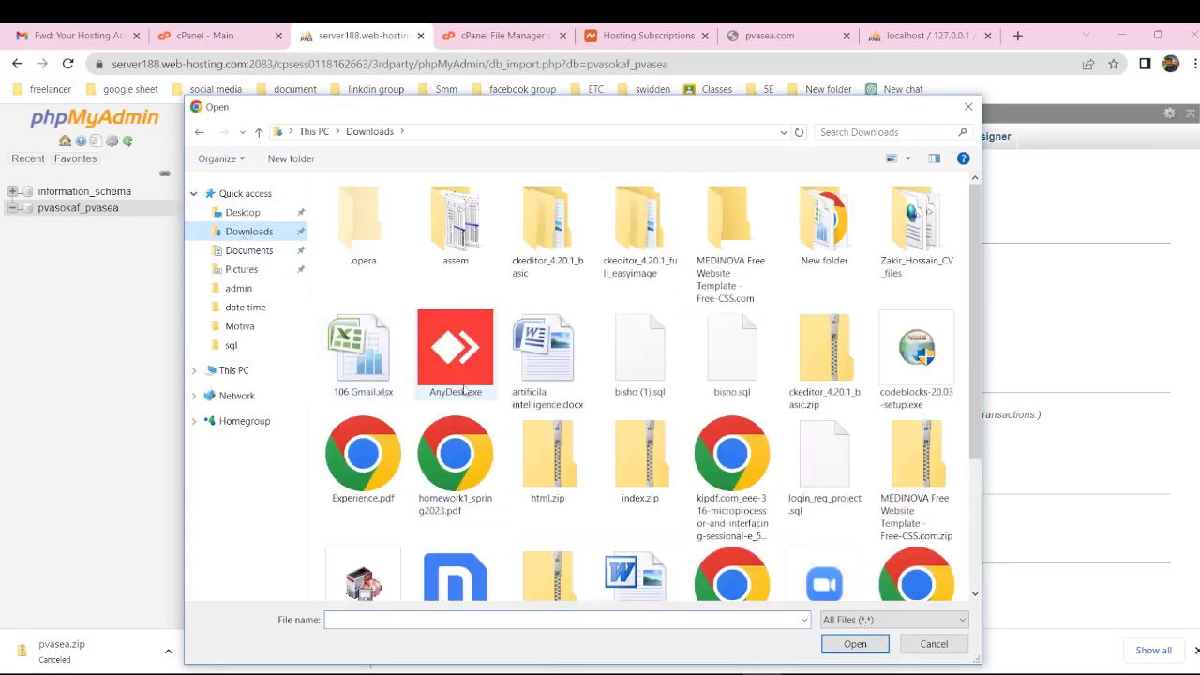
{"action": "left_click", "coordinate": [640, 352]}
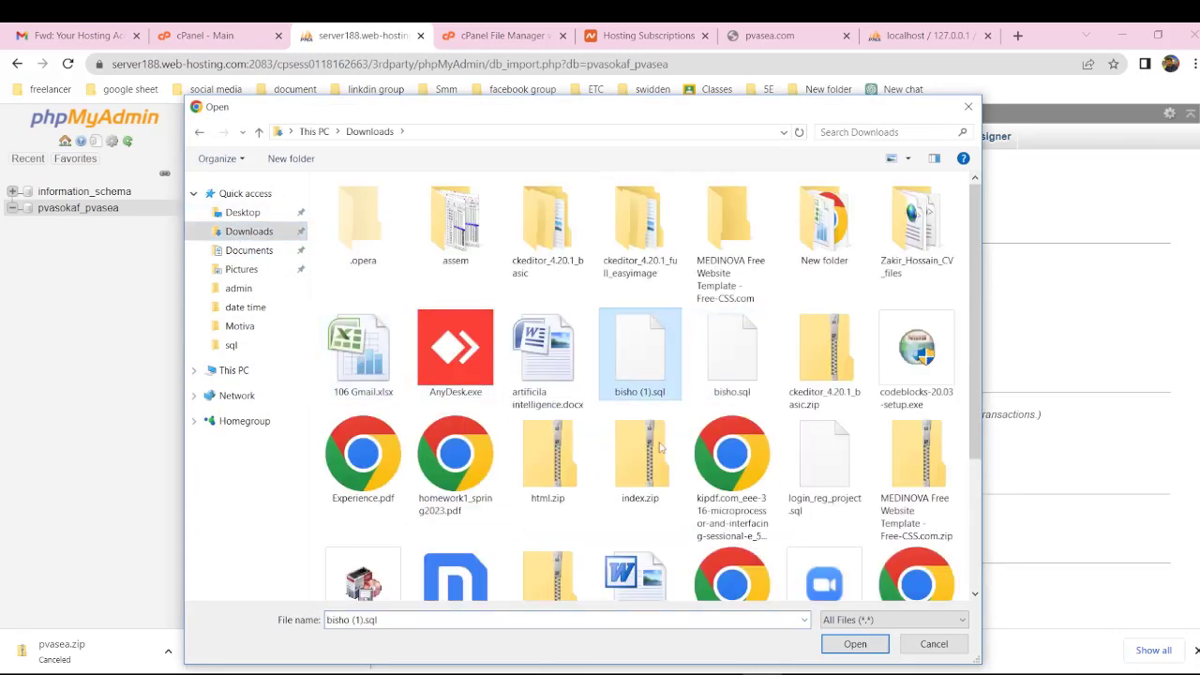
{"action": "left_click", "coordinate": [854, 644]}
{"action": "scroll", "coordinate": [407, 445], "scroll_direction": "down", "scroll_amount": 2}
{"action": "left_click", "coordinate": [231, 562]}
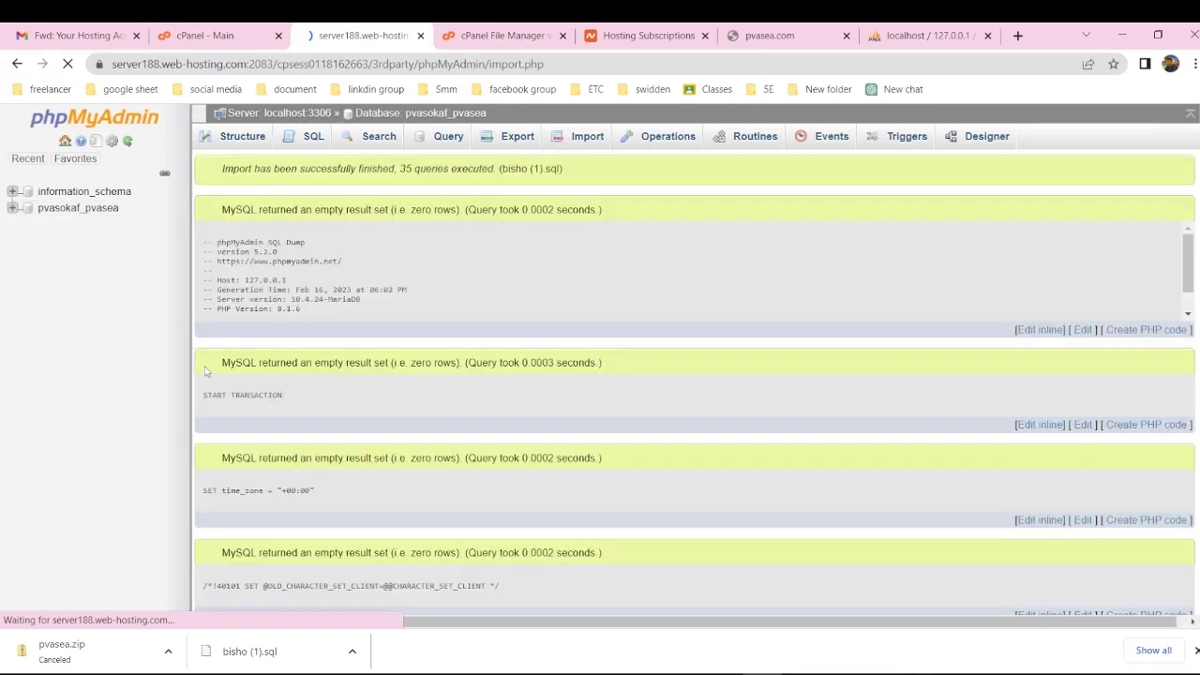
{"action": "scroll", "coordinate": [206, 371], "scroll_direction": "down", "scroll_amount": 1}
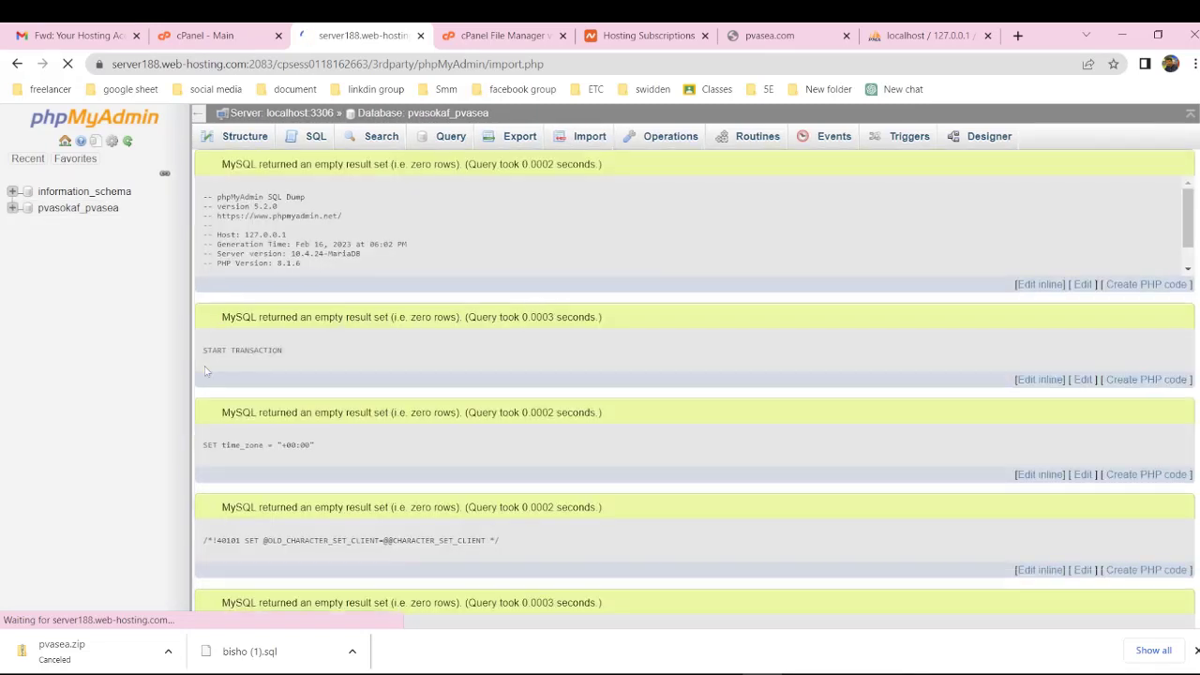
{"action": "left_click", "coordinate": [73, 209]}
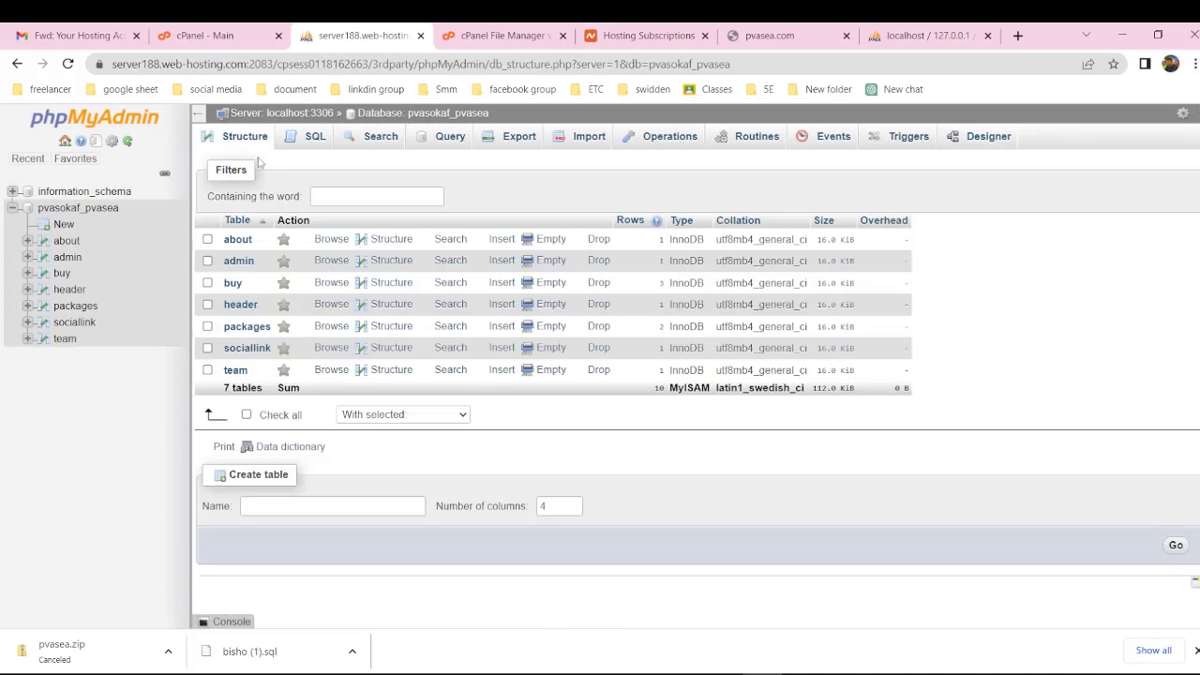
Open connectDB.php from public_html/admin/include in the File Manager's code editor
{"action": "left_click", "coordinate": [204, 35]}
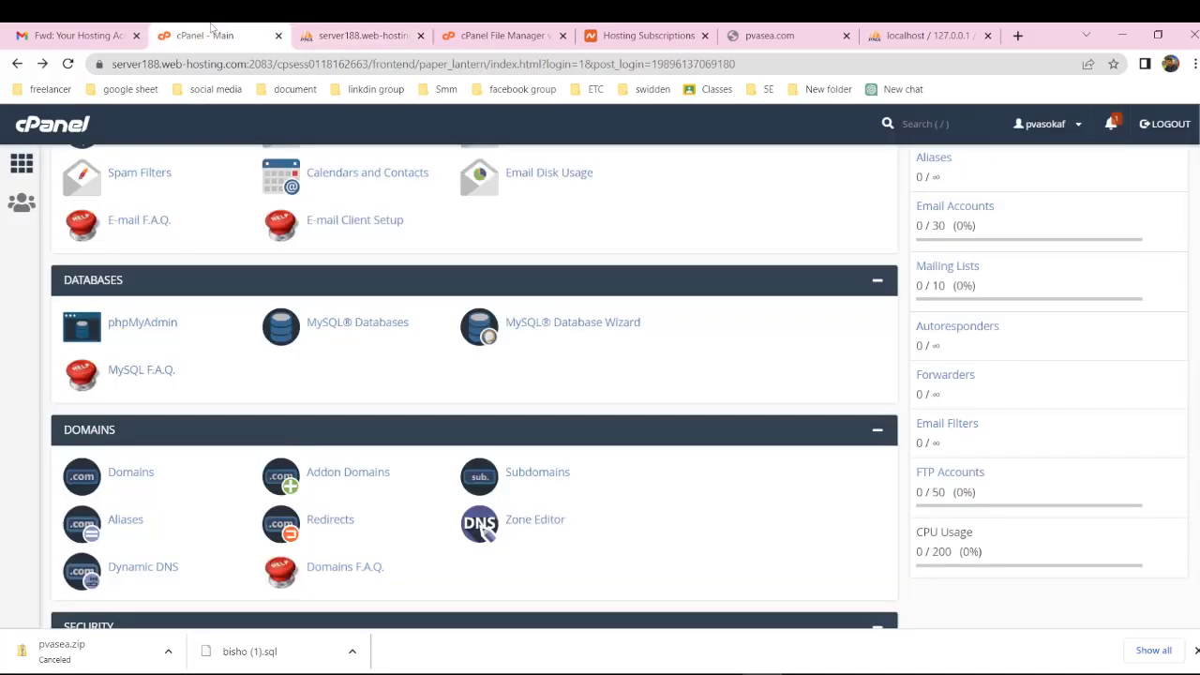
{"action": "left_click", "coordinate": [483, 35]}
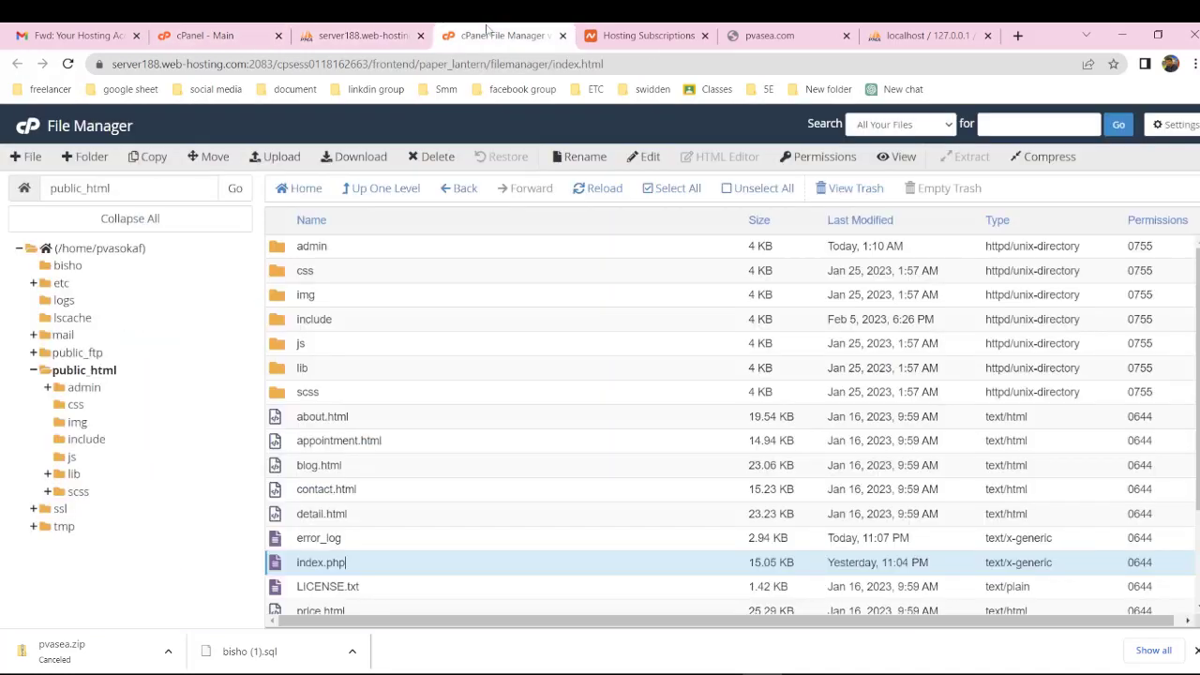
{"action": "double_click", "coordinate": [351, 245]}
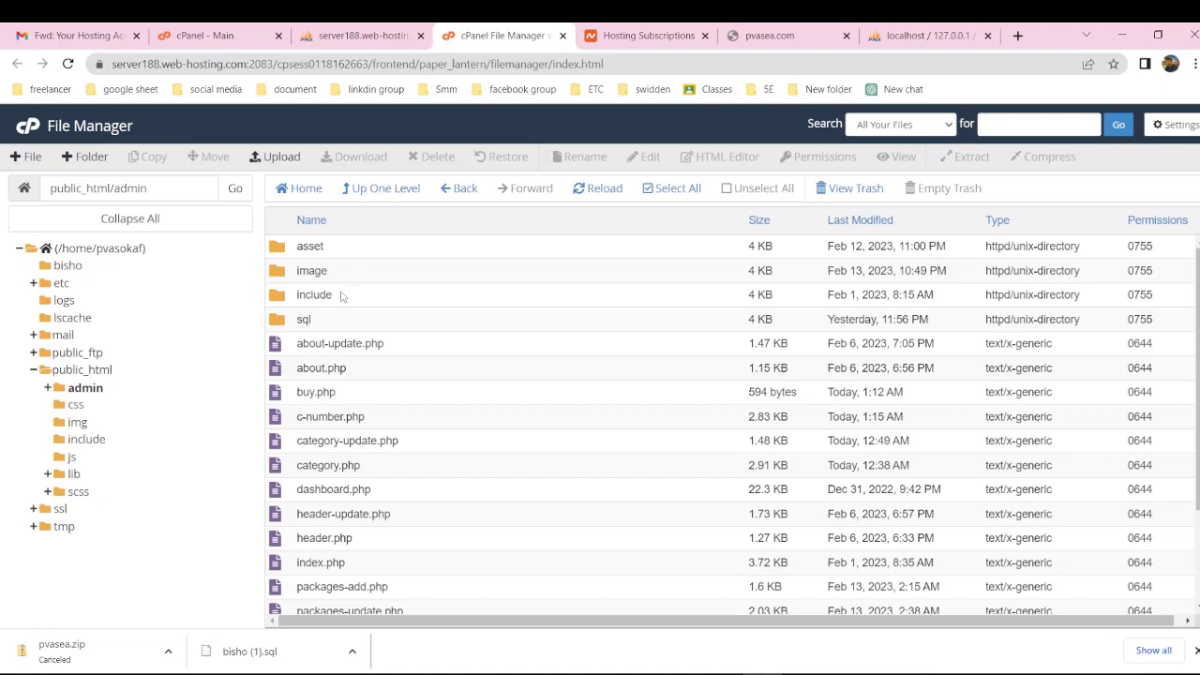
{"action": "double_click", "coordinate": [344, 296]}
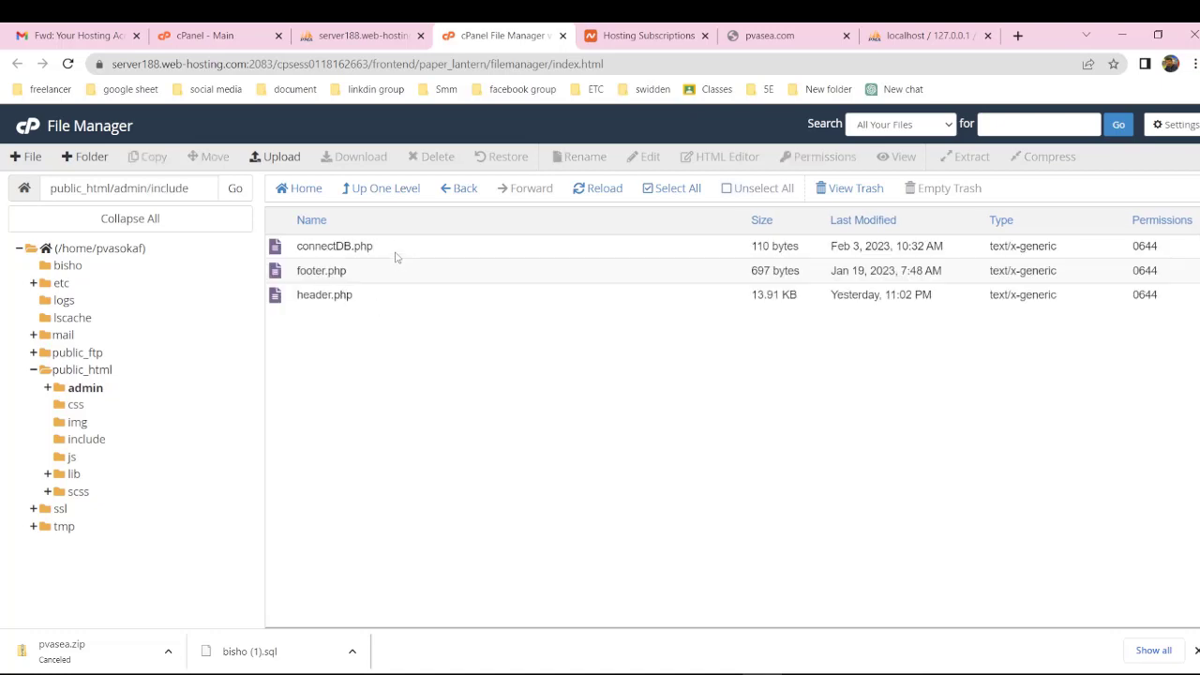
{"action": "left_click", "coordinate": [392, 250]}
{"action": "right_click", "coordinate": [394, 252]}
{"action": "left_click", "coordinate": [422, 307]}
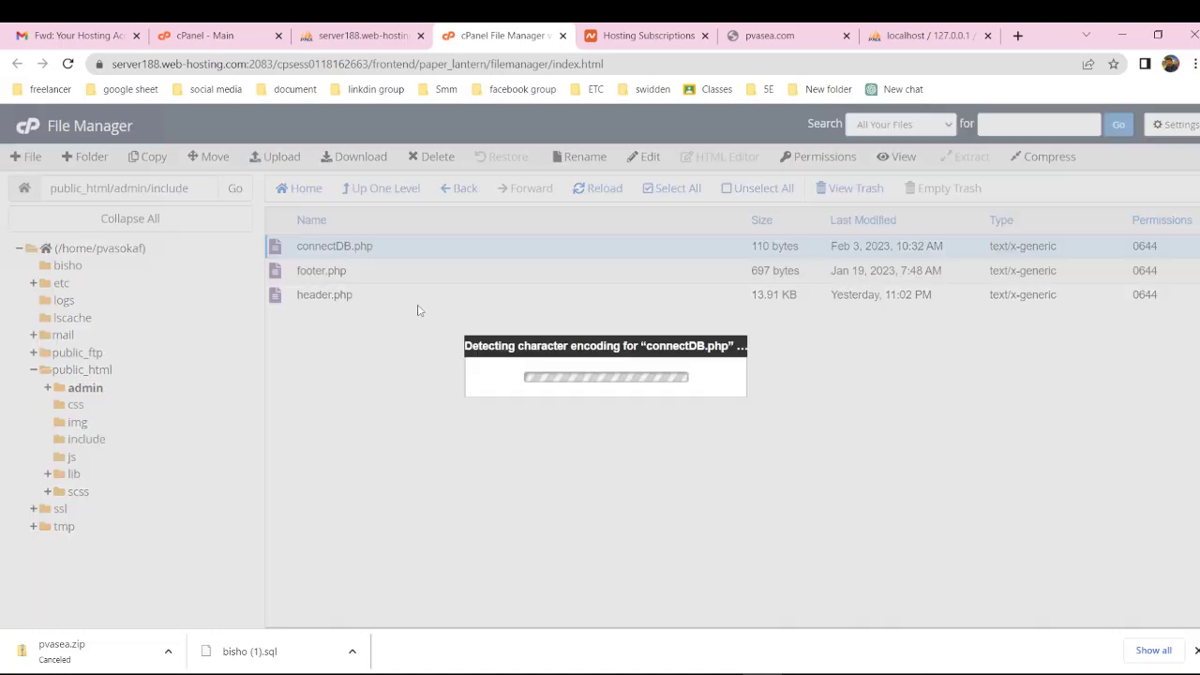
{"action": "left_click", "coordinate": [747, 488]}
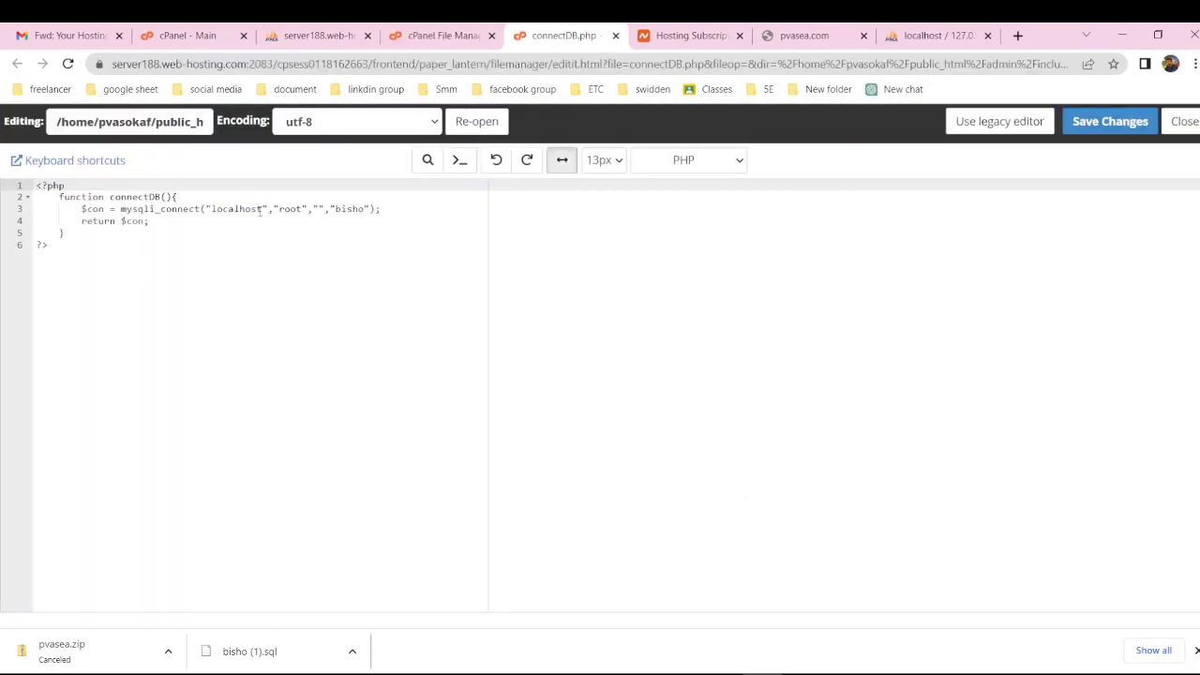
Replace the root user in the mysqli_connect call with the cPanel username from the hosting account e-mail
{"action": "double_click", "coordinate": [261, 210]}
{"action": "left_click", "coordinate": [254, 220]}
{"action": "left_click", "coordinate": [251, 210]}
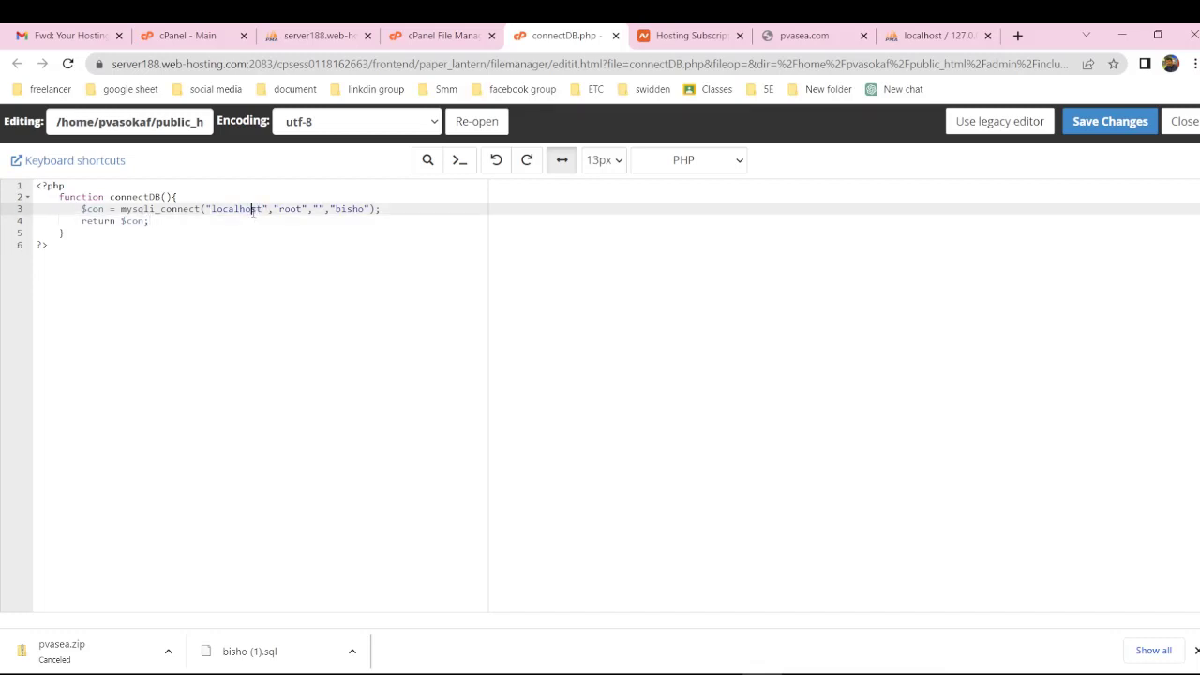
{"action": "double_click", "coordinate": [284, 209]}
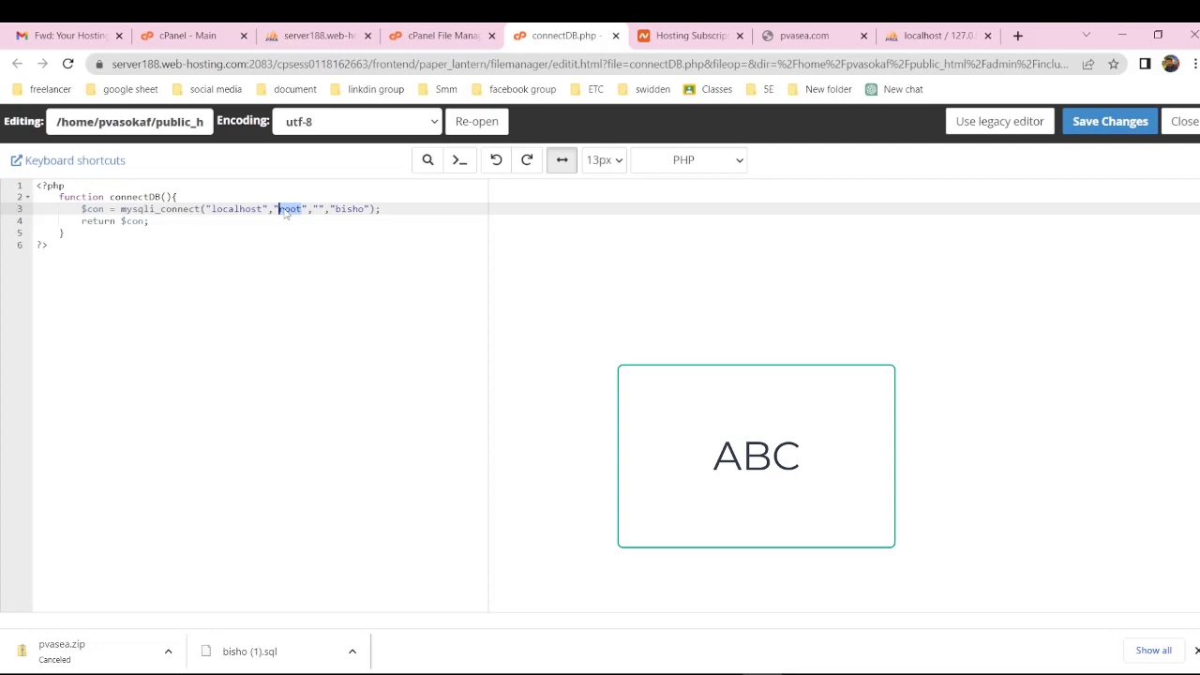
{"action": "left_click", "coordinate": [98, 35]}
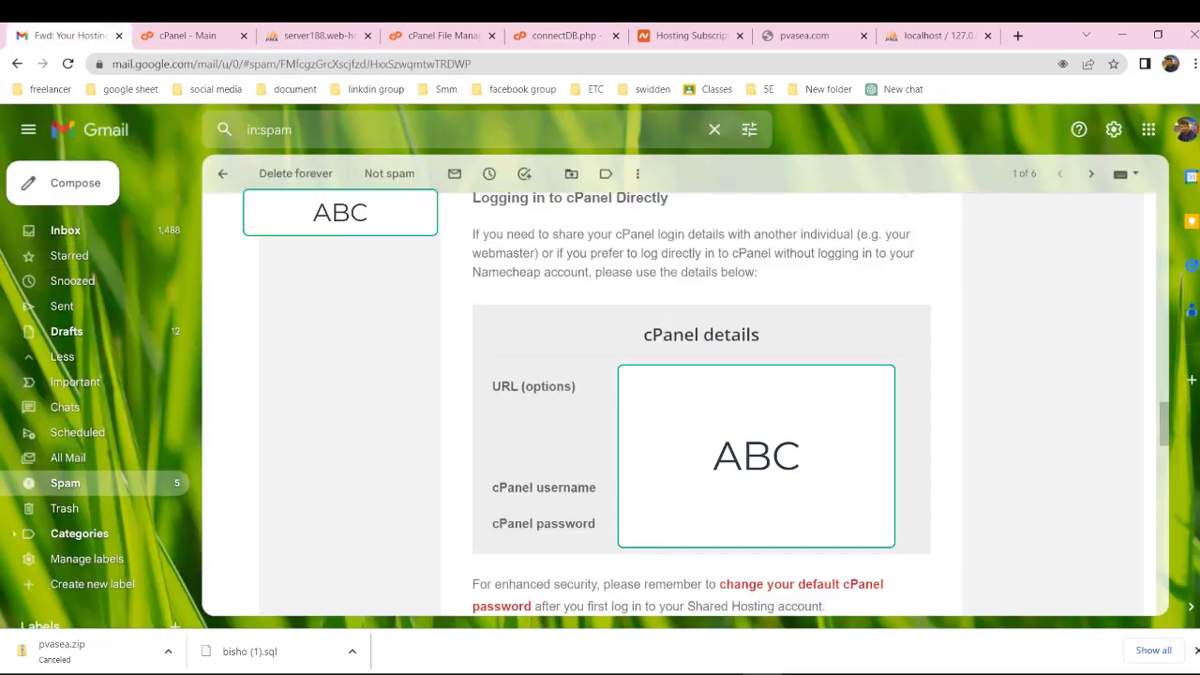
{"action": "left_click", "coordinate": [563, 36]}
{"action": "left_click", "coordinate": [292, 221]}
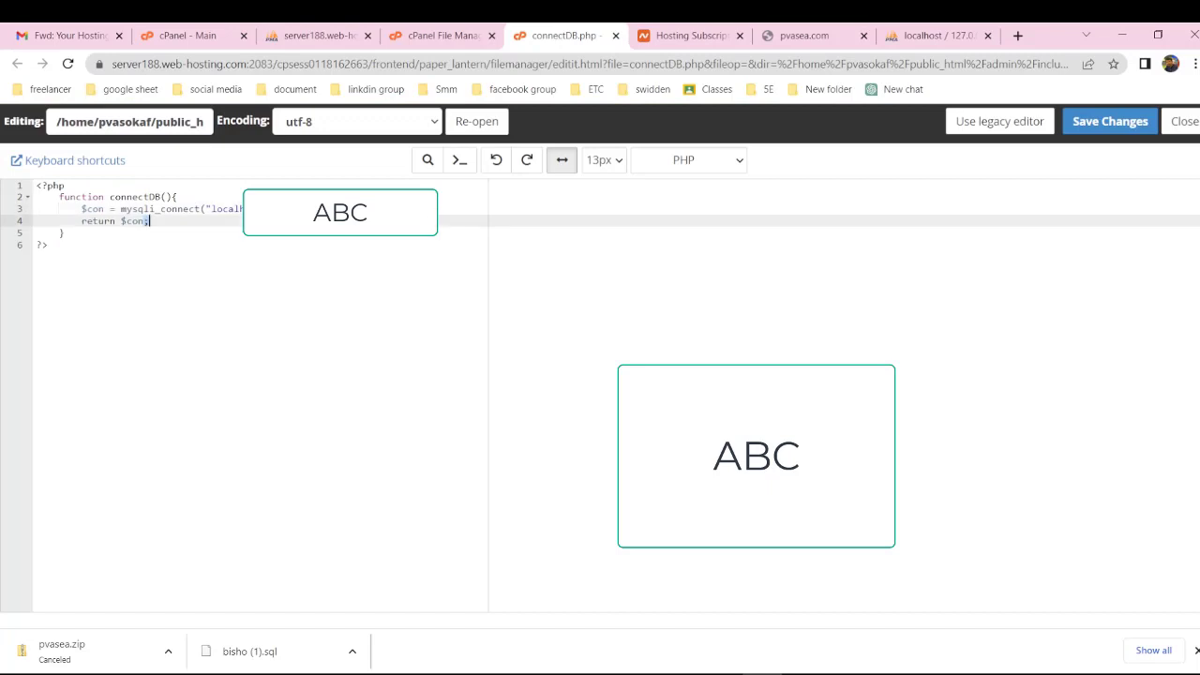
Fill the empty password argument of mysqli_connect with the cPanel password from the hosting account e-mail
{"action": "left_click", "coordinate": [293, 209]}
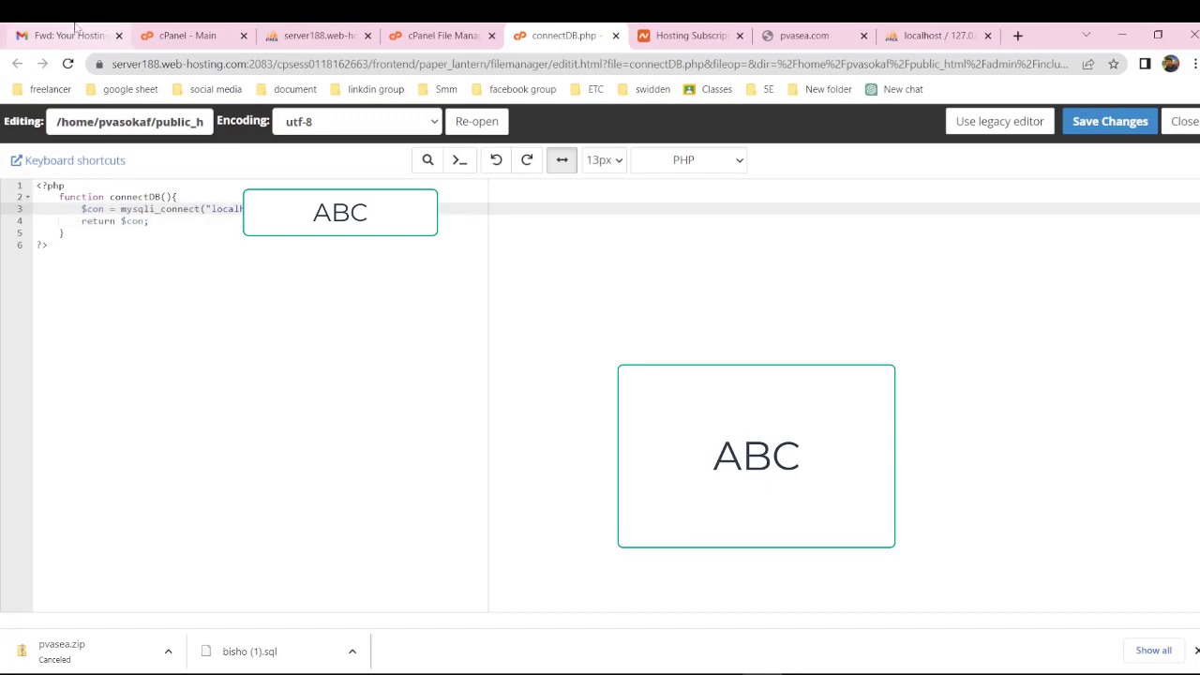
{"action": "left_click", "coordinate": [93, 35]}
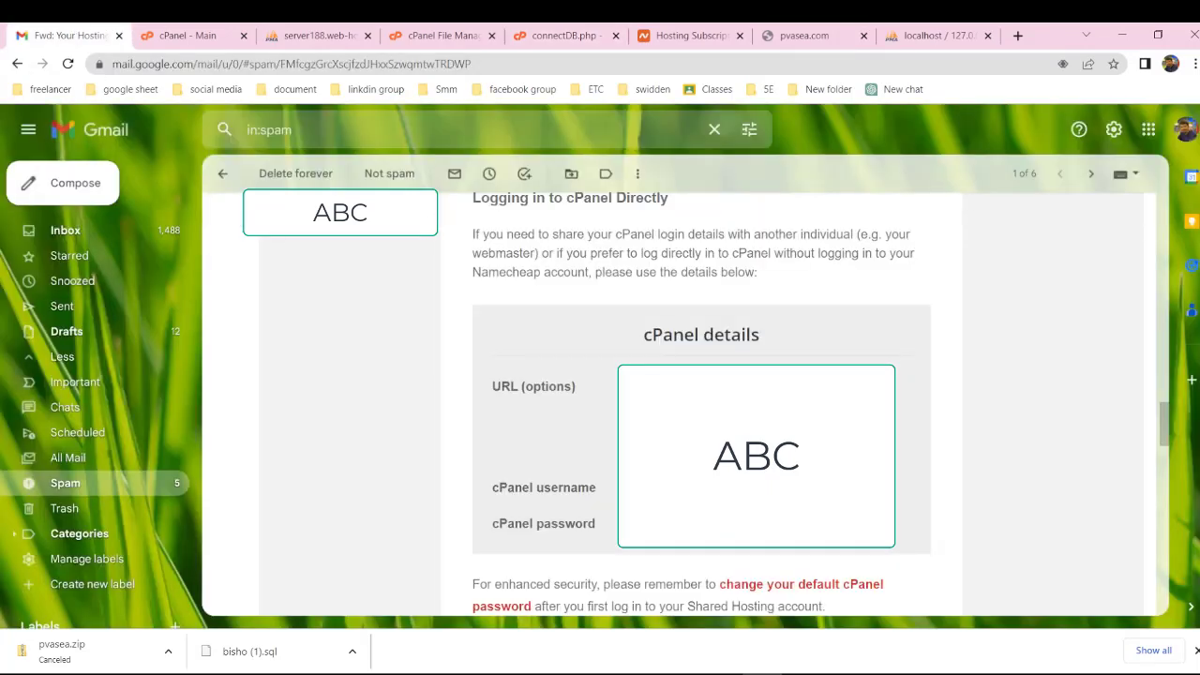
{"action": "left_click", "coordinate": [720, 34]}
{"action": "left_click", "coordinate": [456, 34]}
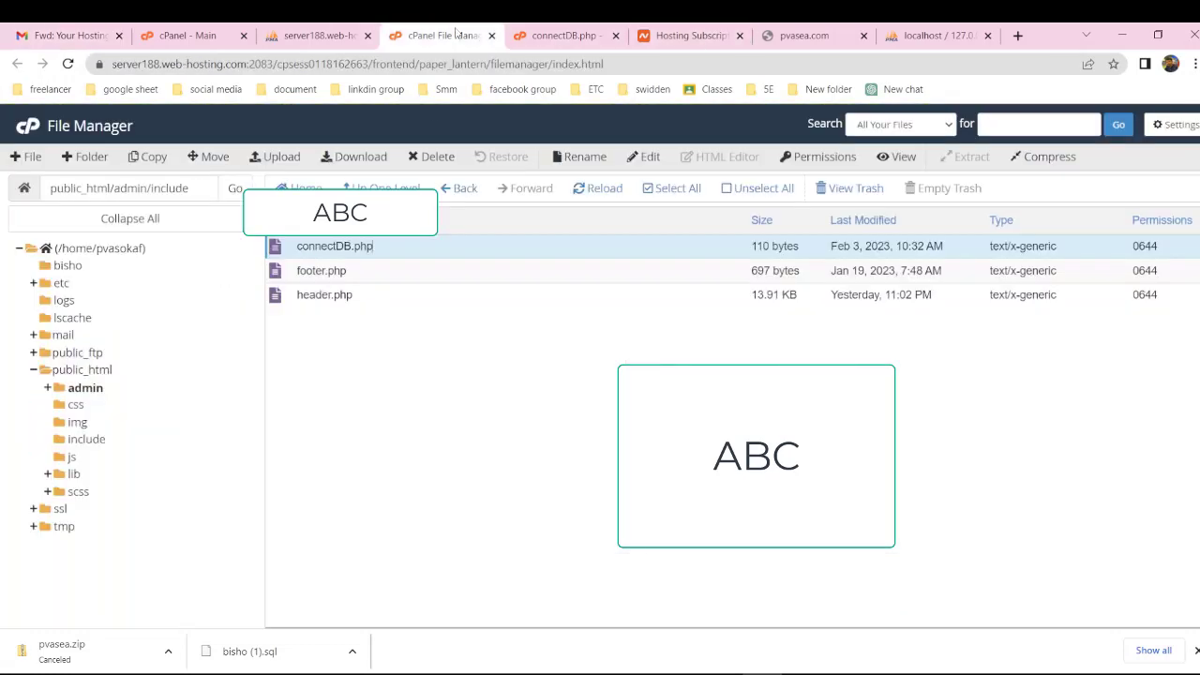
{"action": "key", "text": "ctrl+Tab"}
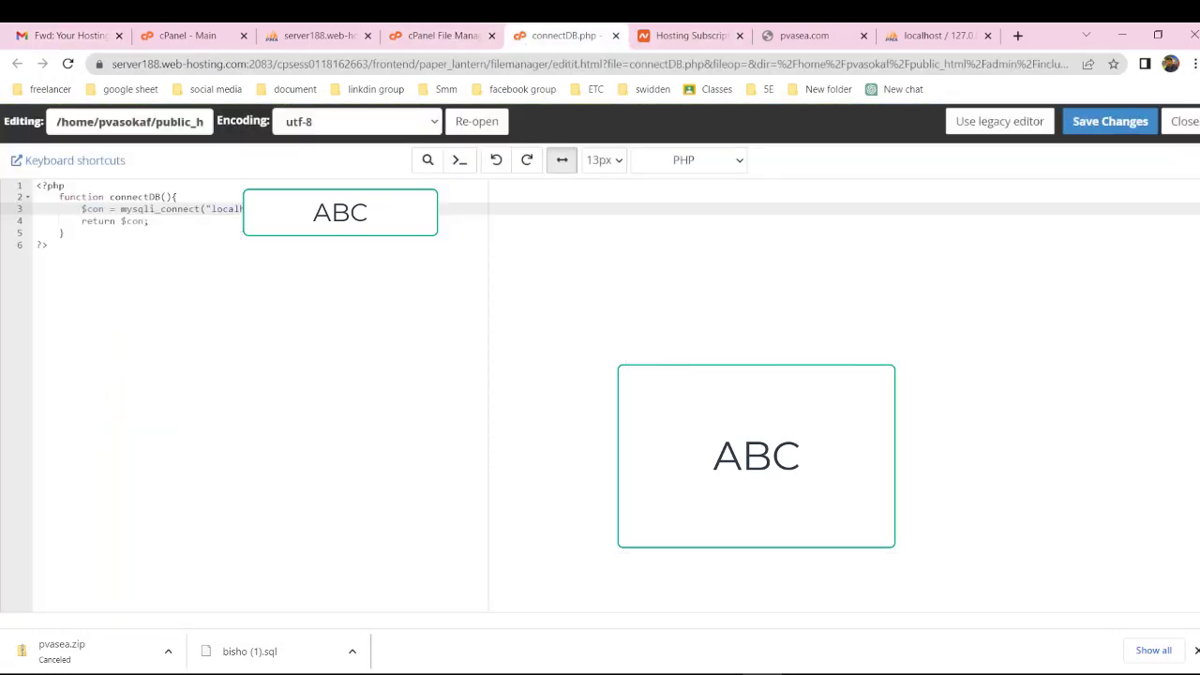
Copy the database name pvasokaf_pvasea from phpMyAdmin, replace bisho with it in connectDB.php, and save the file
{"action": "left_click", "coordinate": [333, 30]}
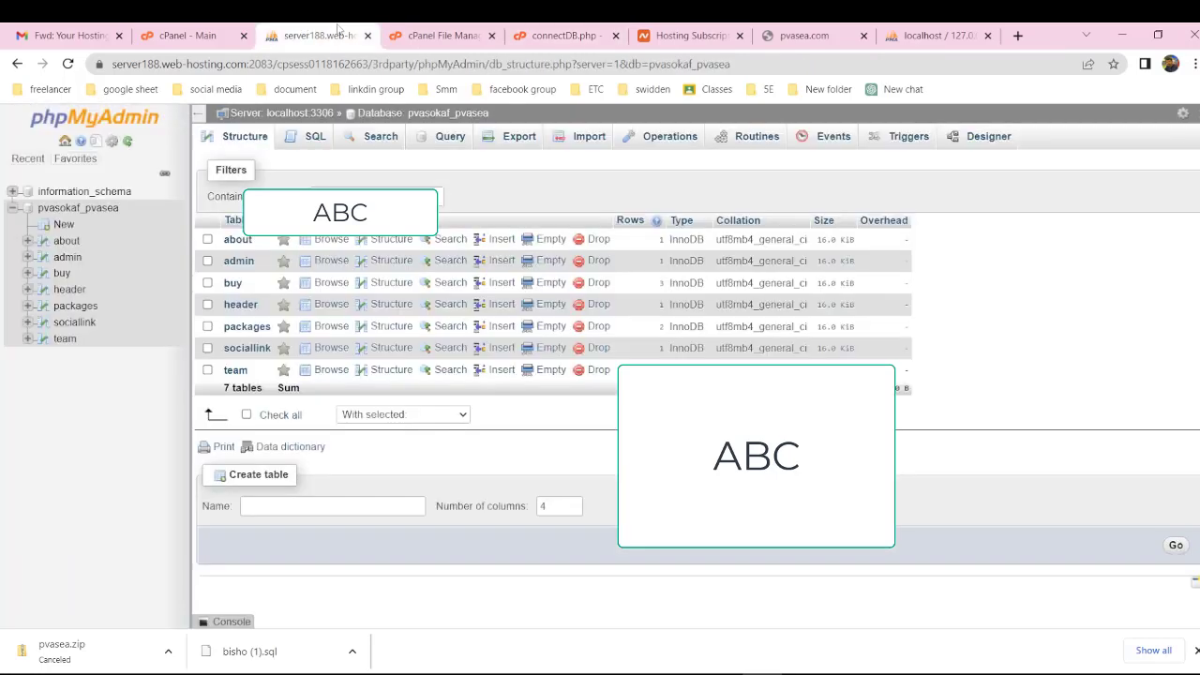
{"action": "left_click", "coordinate": [418, 28]}
{"action": "left_click", "coordinate": [334, 30]}
{"action": "left_click_drag", "start_coordinate": [122, 209], "coordinate": [37, 209]}
{"action": "key", "text": "ctrl+c"}
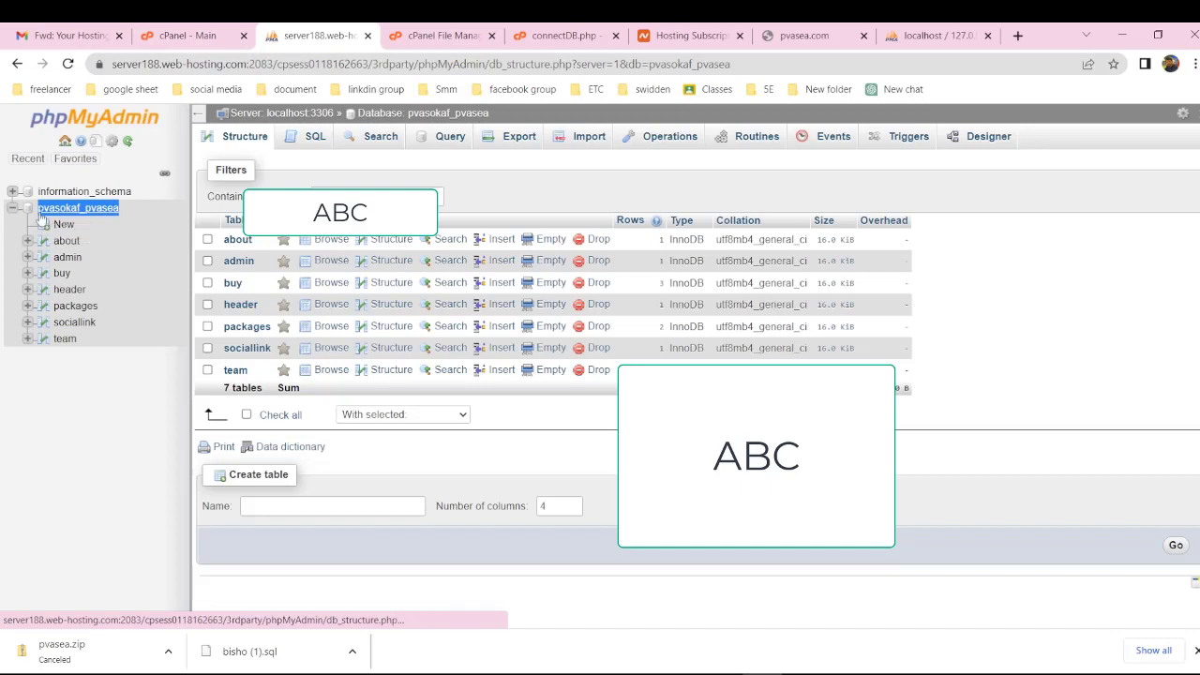
{"action": "left_click", "coordinate": [141, 32]}
{"action": "left_click", "coordinate": [558, 35]}
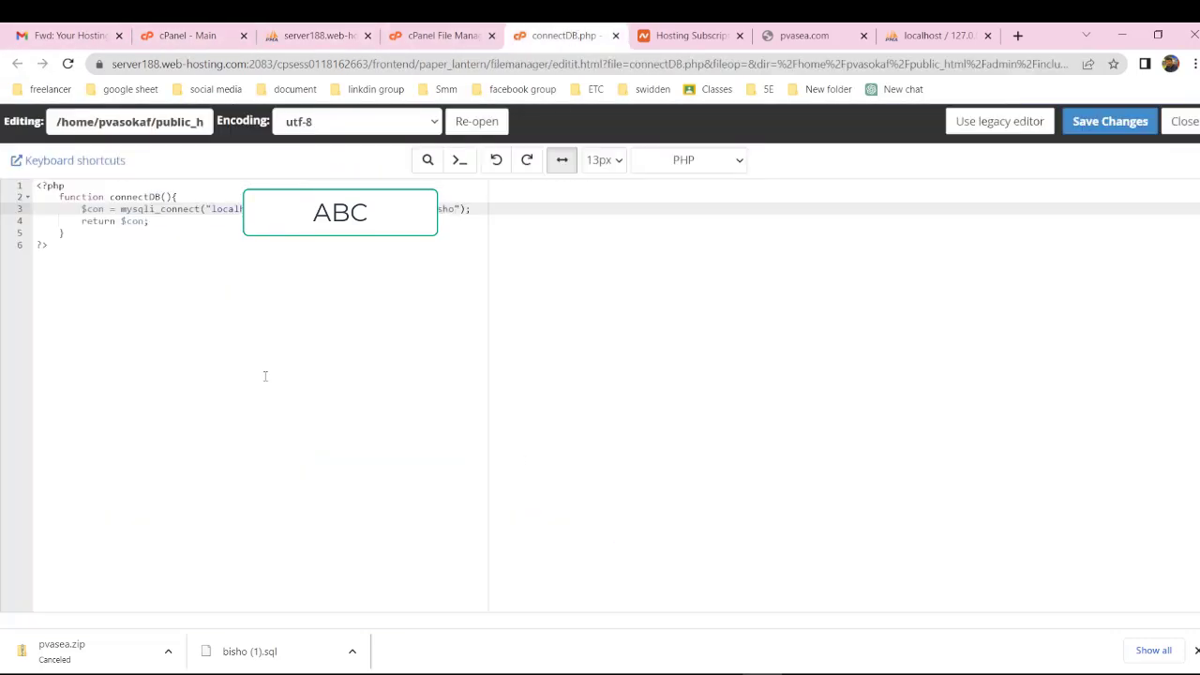
{"action": "double_click", "coordinate": [439, 211]}
{"action": "key", "text": "ctrl+v"}
{"action": "left_click", "coordinate": [1103, 129]}
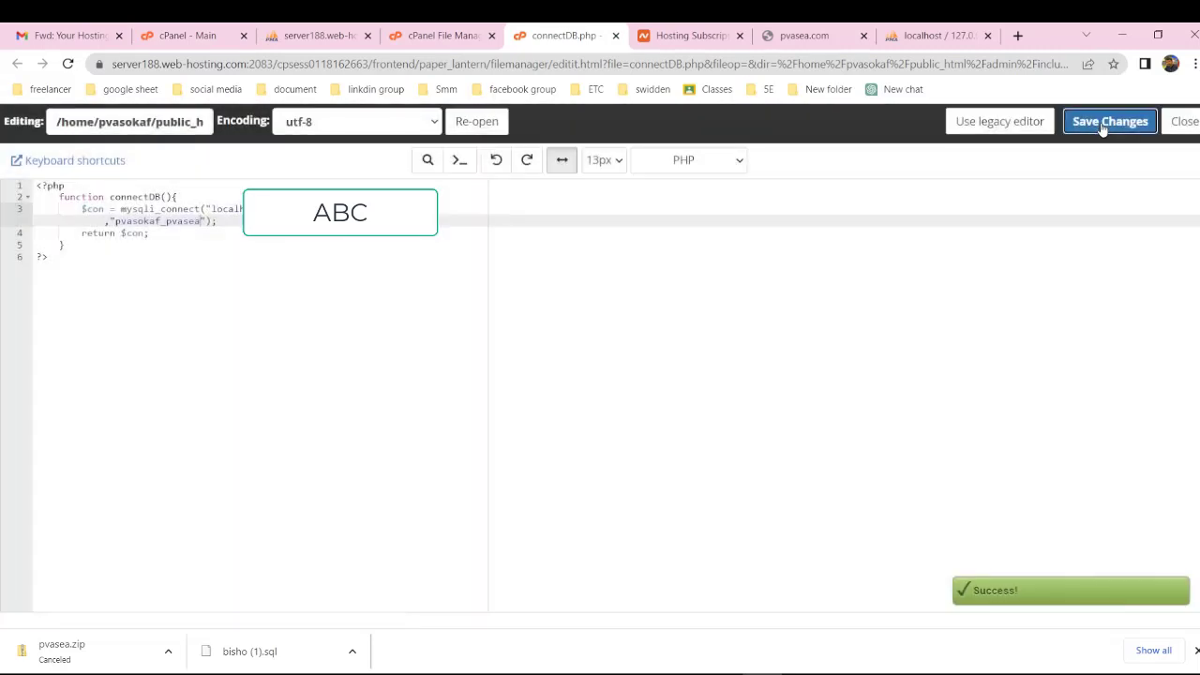
Reload pvasea.com and look through the homepage down to the packages section
{"action": "left_click", "coordinate": [818, 32]}
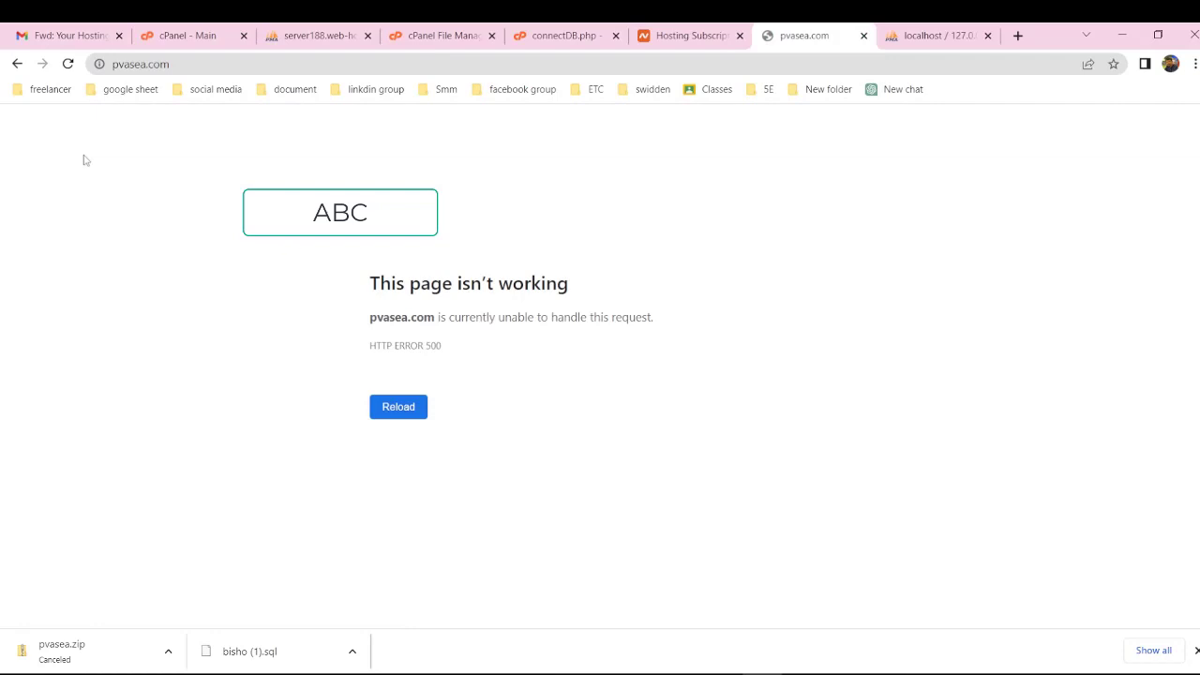
{"action": "left_click", "coordinate": [68, 64]}
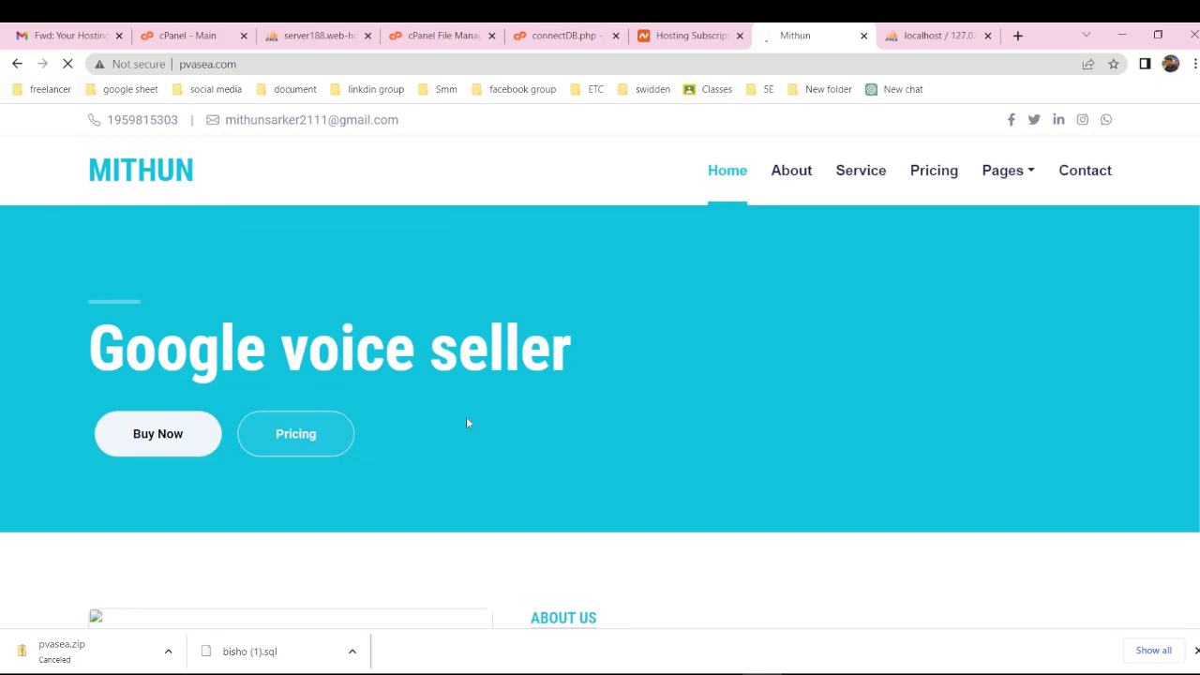
{"action": "scroll", "coordinate": [468, 419], "scroll_direction": "down", "scroll_amount": 2}
{"action": "scroll", "coordinate": [470, 421], "scroll_direction": "down", "scroll_amount": 2}
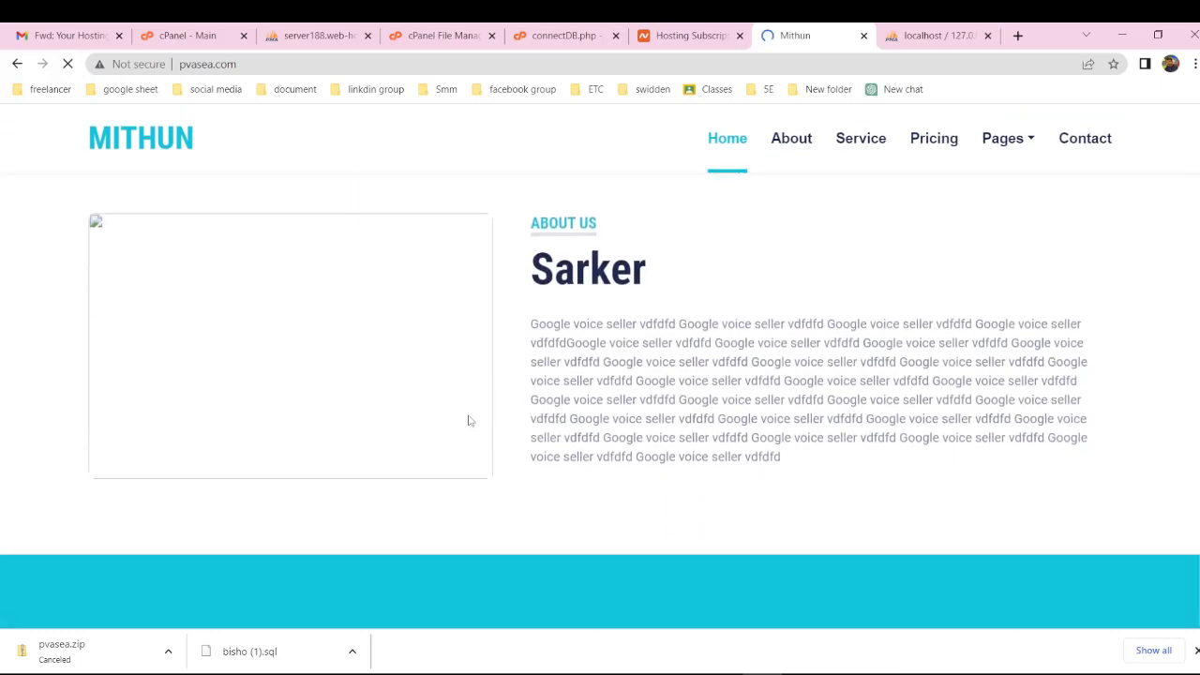
{"action": "scroll", "coordinate": [470, 421], "scroll_direction": "down", "scroll_amount": 6}
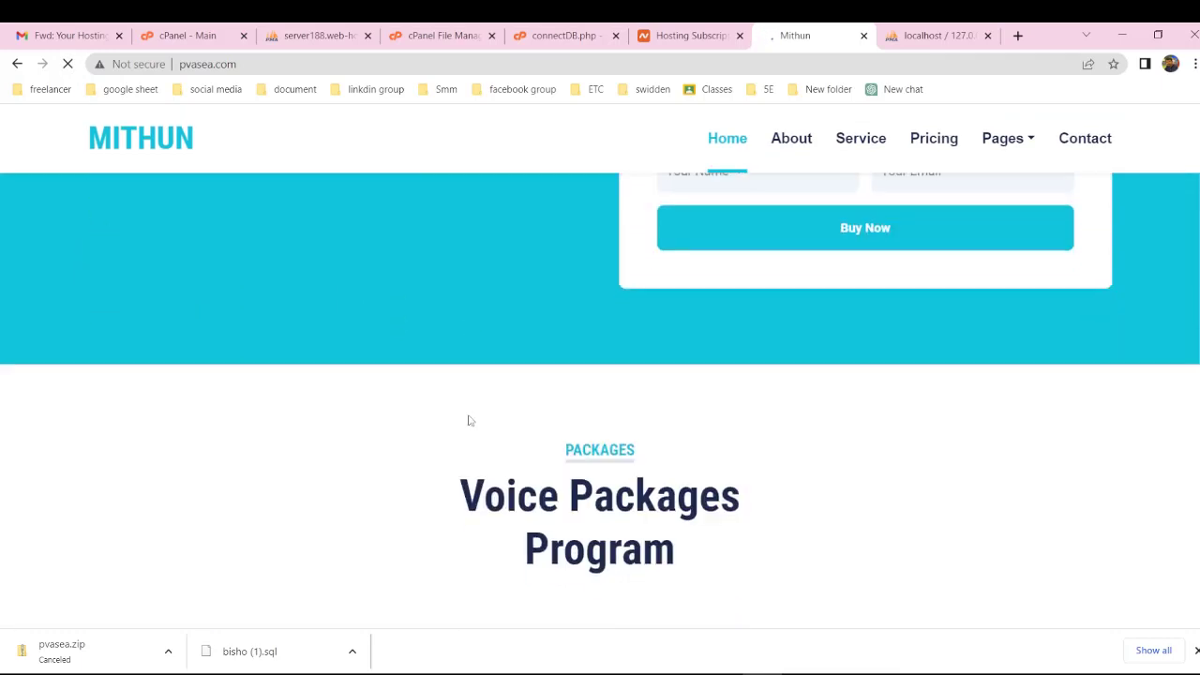
Go back to the header of the pvasea.com homepage and dismiss the browser's downloads bar
{"action": "scroll", "coordinate": [470, 421], "scroll_direction": "down", "scroll_amount": 6}
{"action": "scroll", "coordinate": [470, 420], "scroll_direction": "up", "scroll_amount": 6}
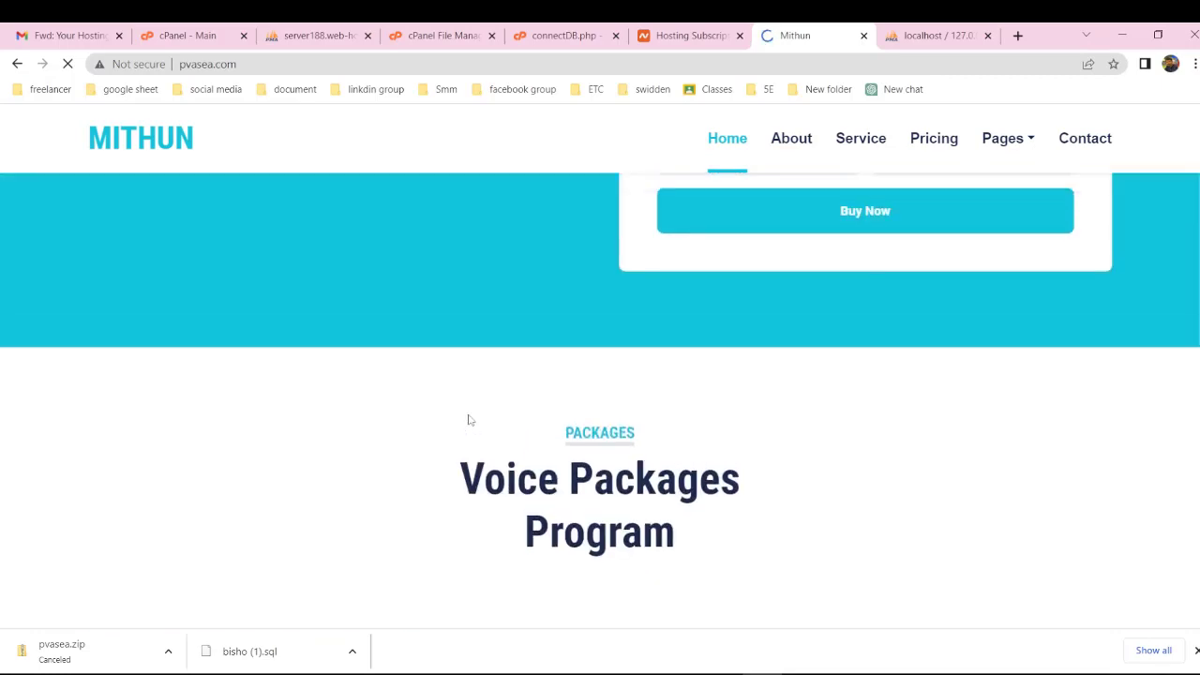
{"action": "scroll", "coordinate": [470, 420], "scroll_direction": "up", "scroll_amount": 8}
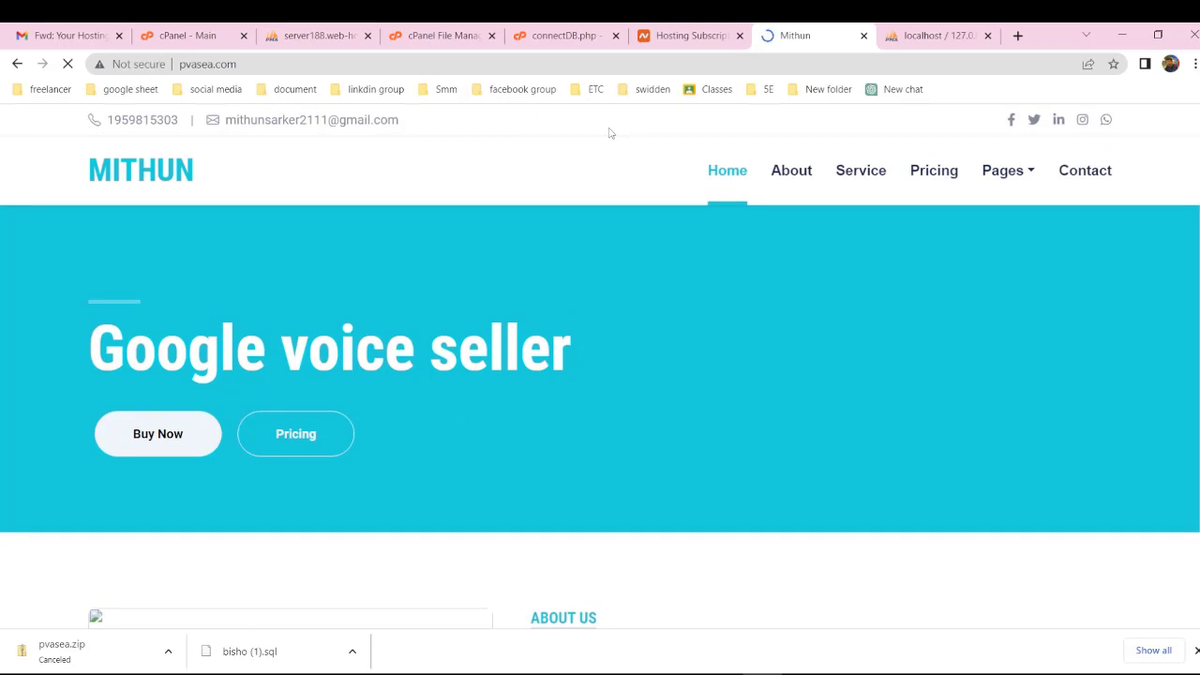
{"action": "left_click", "coordinate": [1196, 650]}
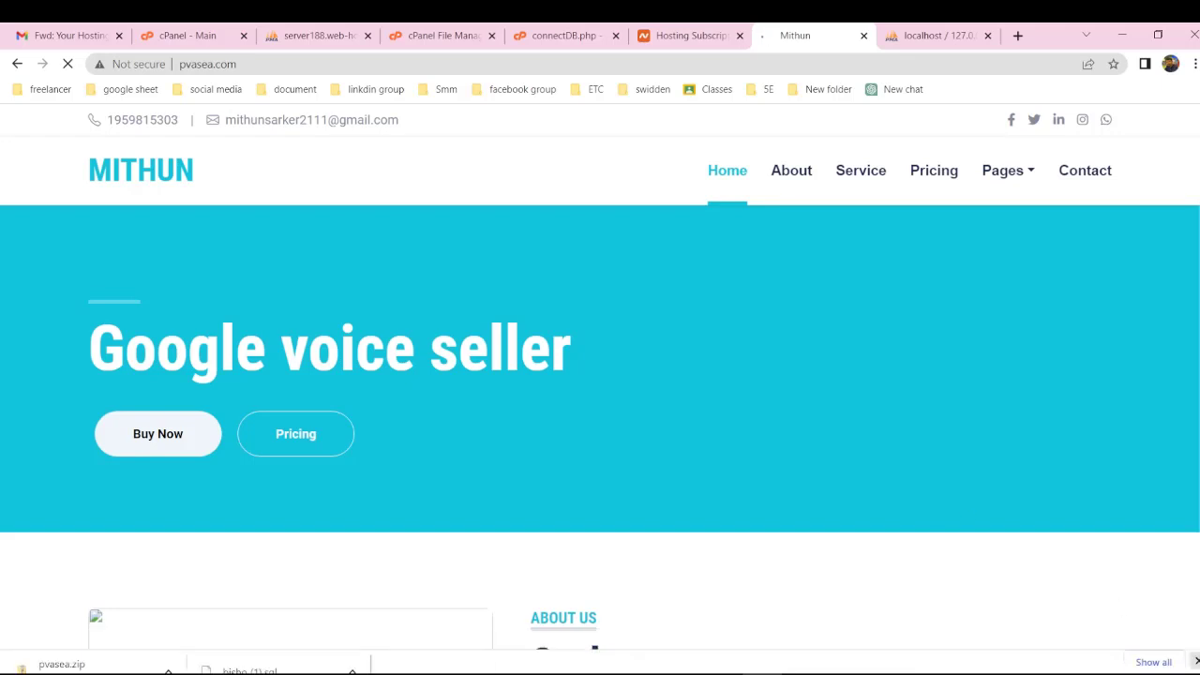
{"action": "left_click", "coordinate": [677, 30]}
{"action": "left_click", "coordinate": [472, 30]}
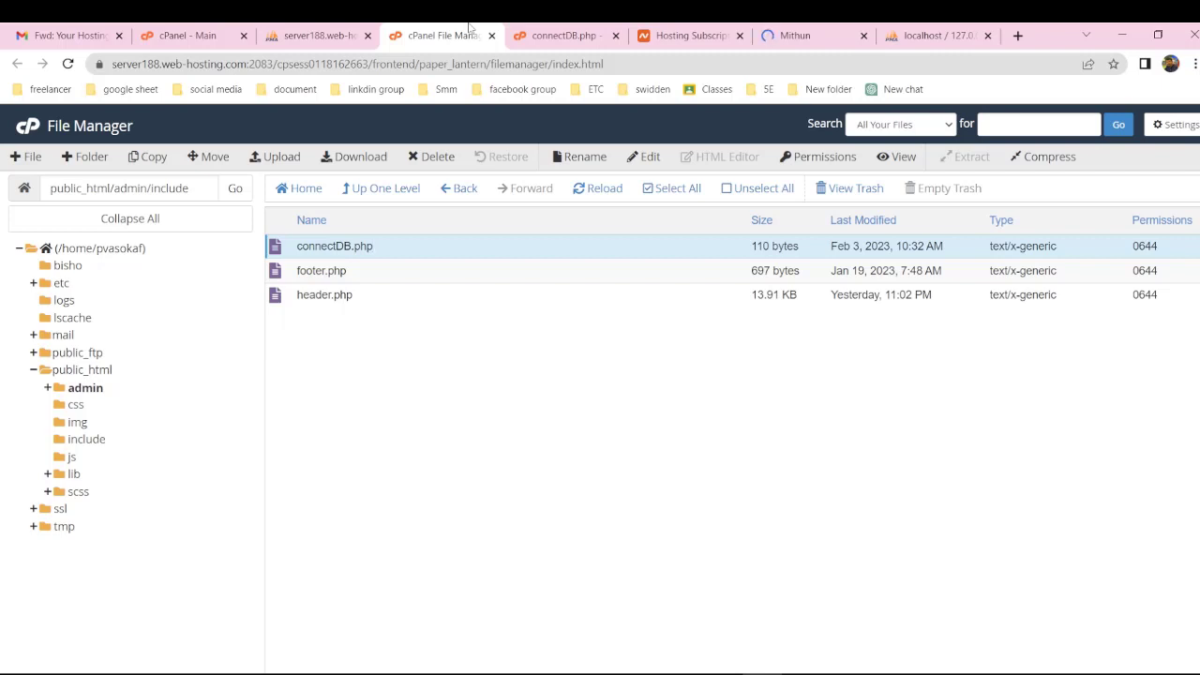
{"action": "left_click", "coordinate": [713, 30]}
{"action": "left_click", "coordinate": [795, 30]}
{"action": "left_click", "coordinate": [604, 30]}
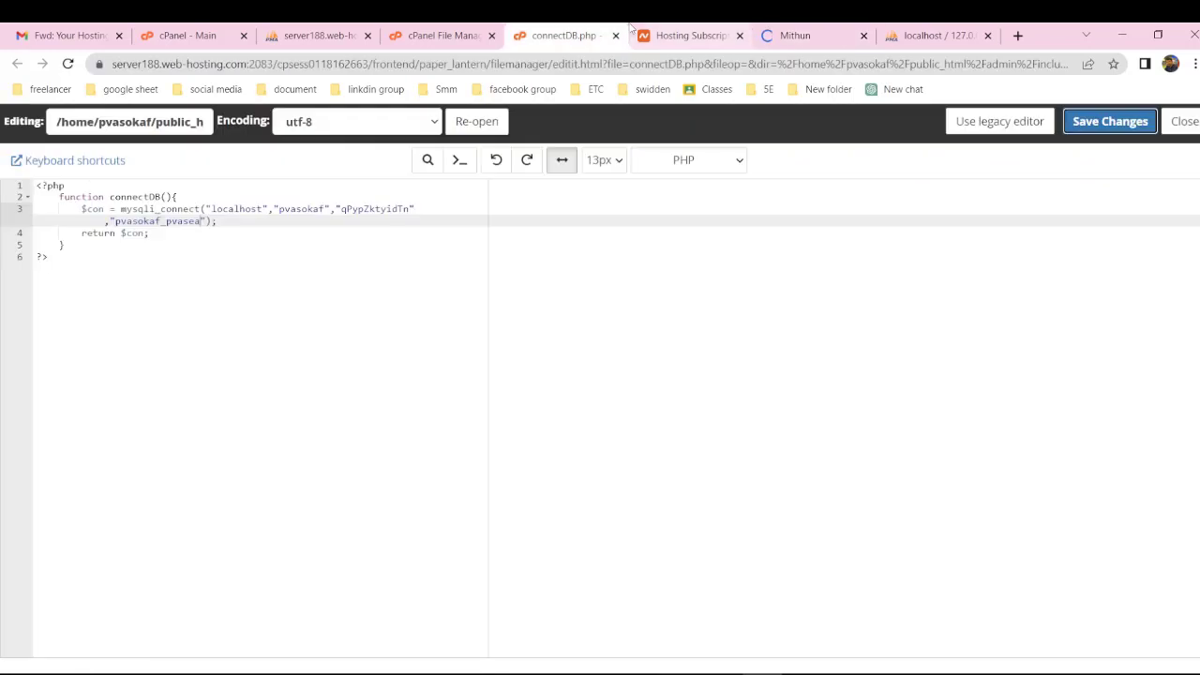
{"action": "left_click", "coordinate": [648, 30]}
{"action": "left_click", "coordinate": [581, 30]}
{"action": "left_click", "coordinate": [446, 30]}
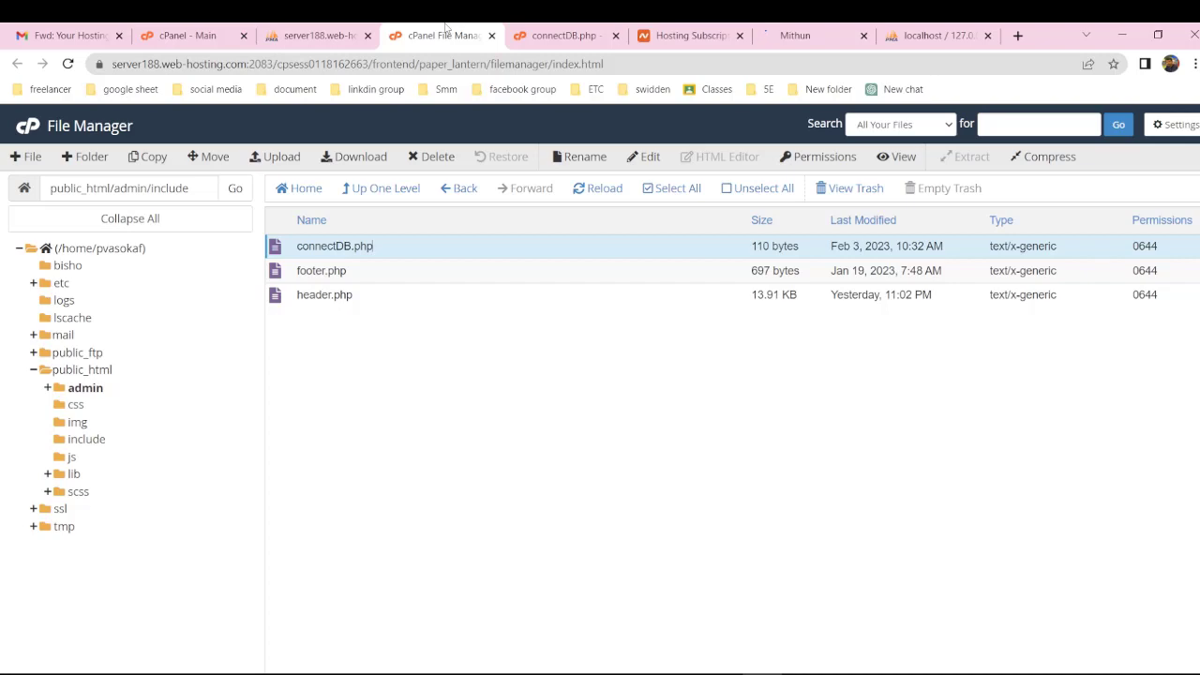
{"action": "left_click", "coordinate": [780, 28]}
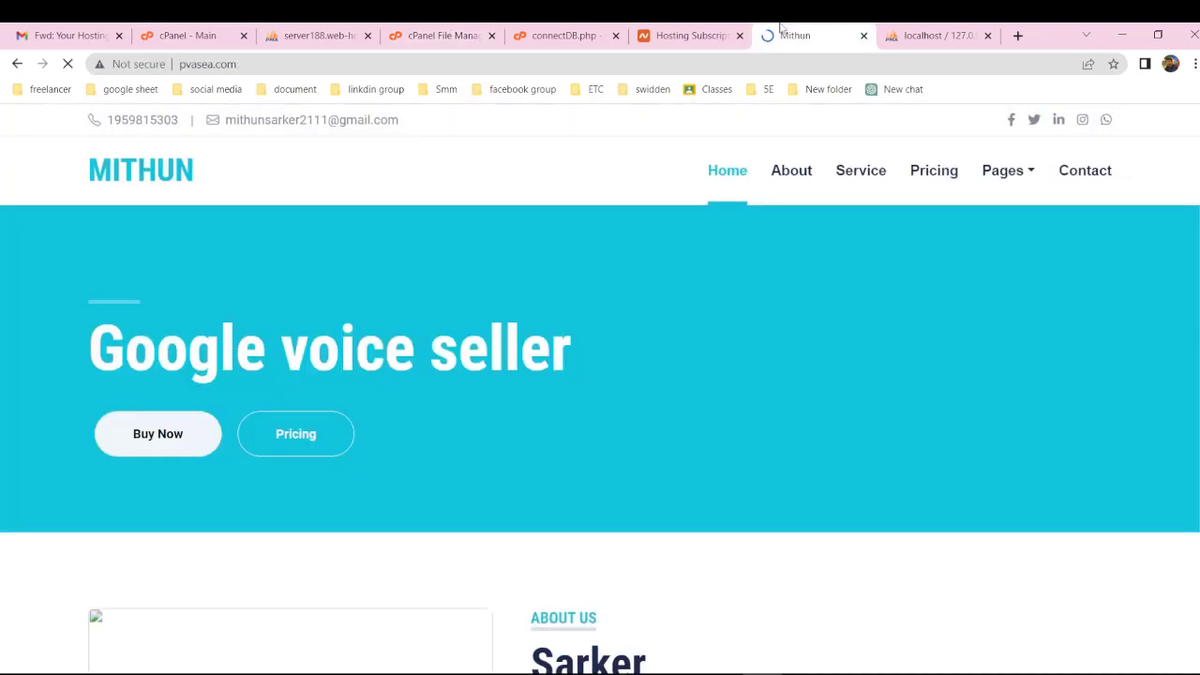
{"action": "left_click", "coordinate": [524, 673]}
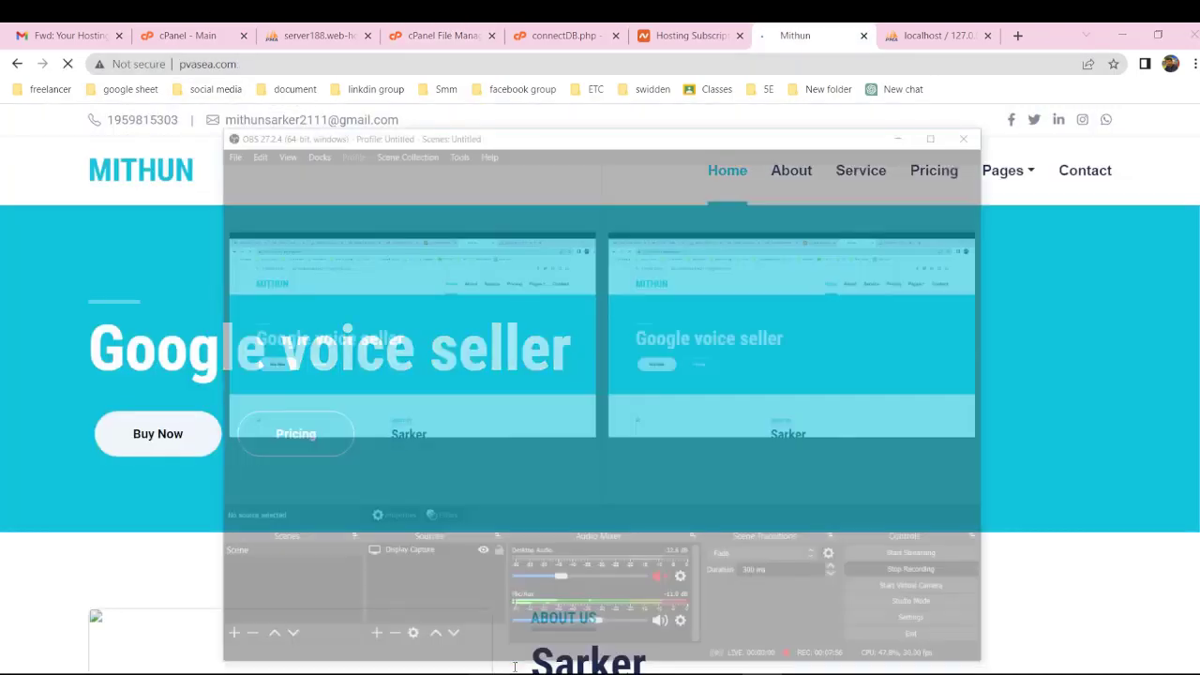